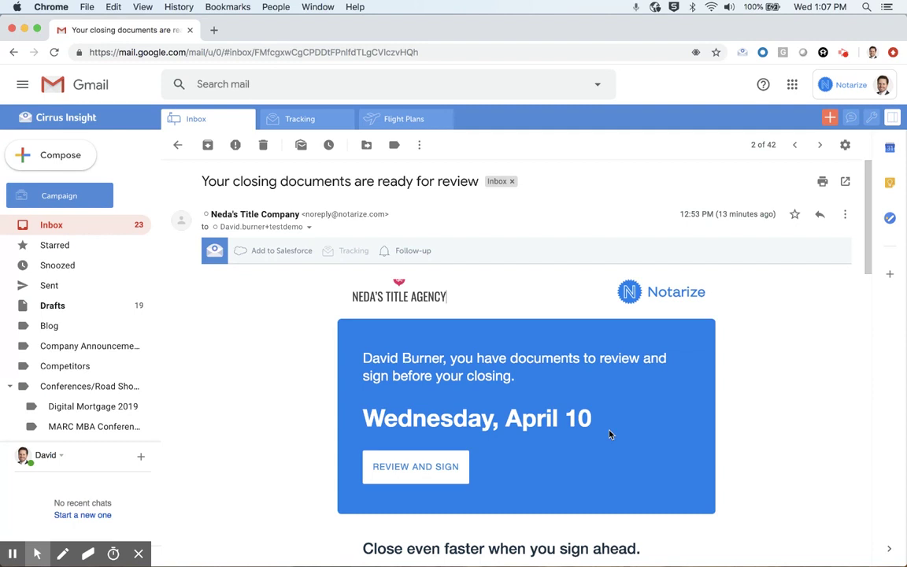
Scroll through the closing email past the features and closing-team contacts to the REVIEW AND SIGN prompt.
{"action": "scroll", "coordinate": [609, 433], "scroll_direction": "down", "scroll_amount": 2}
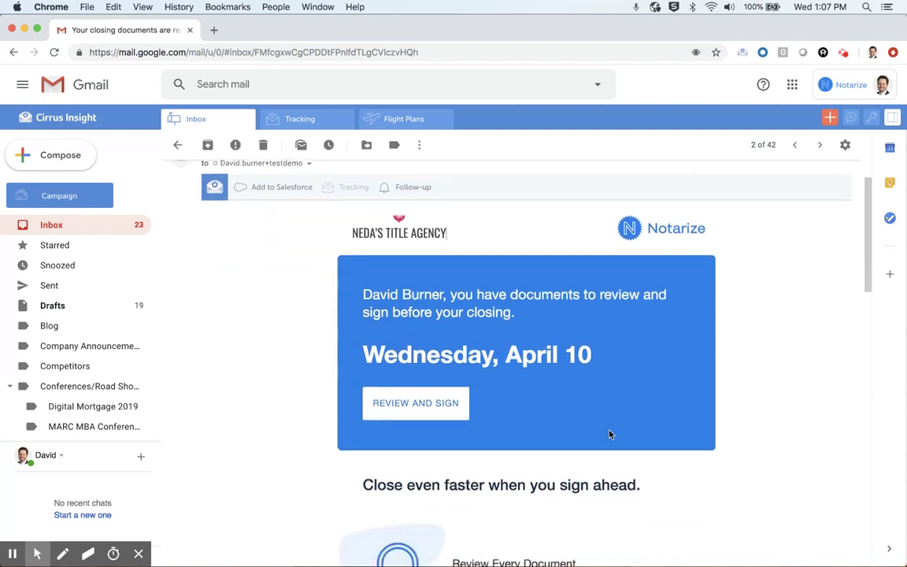
{"action": "scroll", "coordinate": [609, 433], "scroll_direction": "up", "scroll_amount": 2}
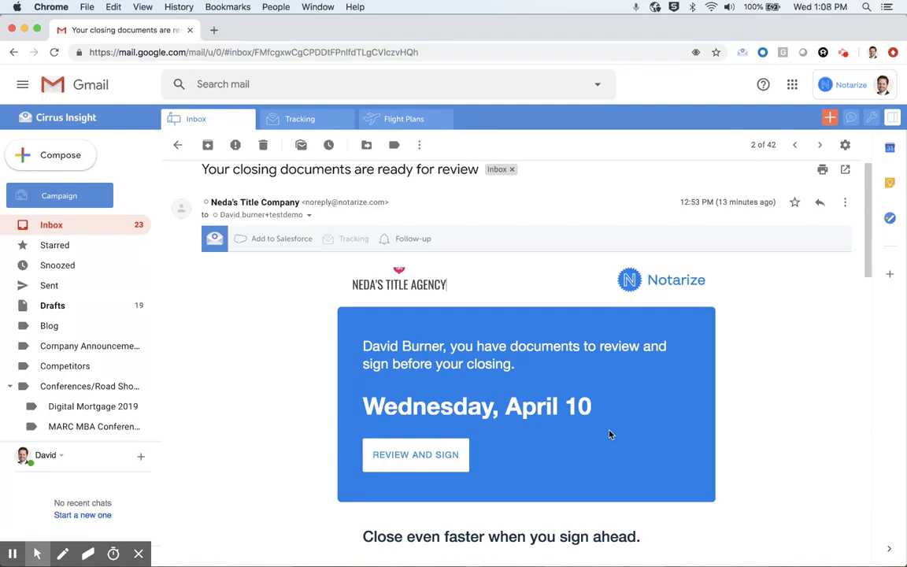
{"action": "scroll", "coordinate": [609, 434], "scroll_direction": "down", "scroll_amount": 5}
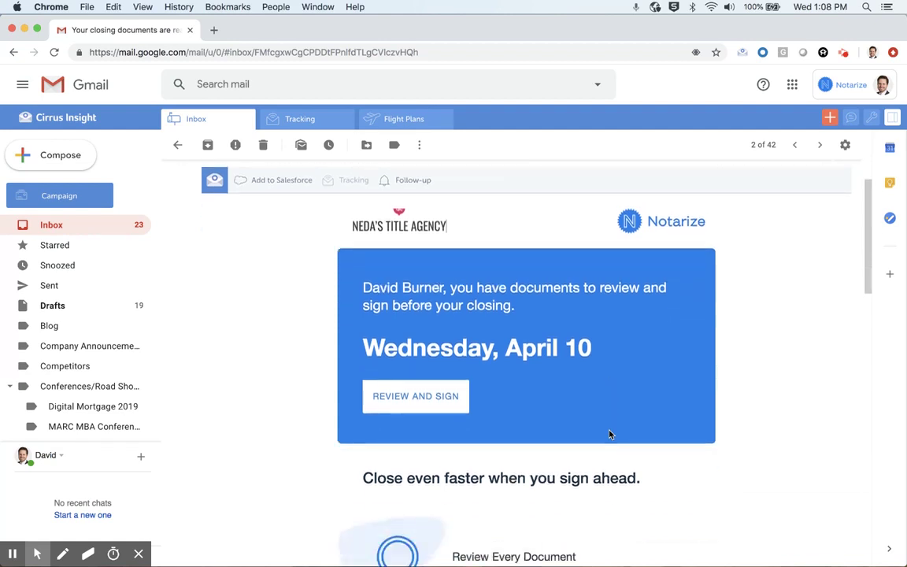
{"action": "scroll", "coordinate": [609, 434], "scroll_direction": "down", "scroll_amount": 4}
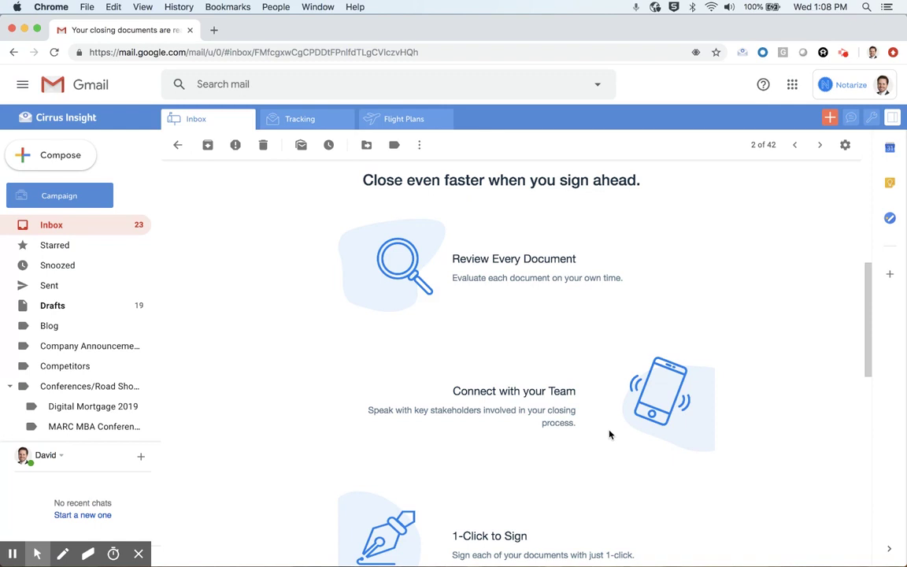
{"action": "scroll", "coordinate": [609, 434], "scroll_direction": "down", "scroll_amount": 3}
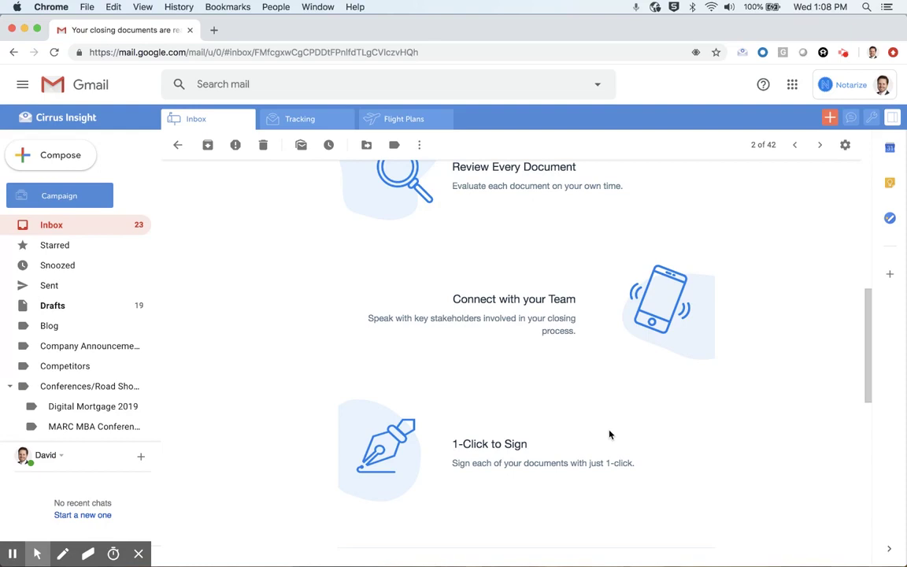
{"action": "scroll", "coordinate": [608, 434], "scroll_direction": "down", "scroll_amount": 8}
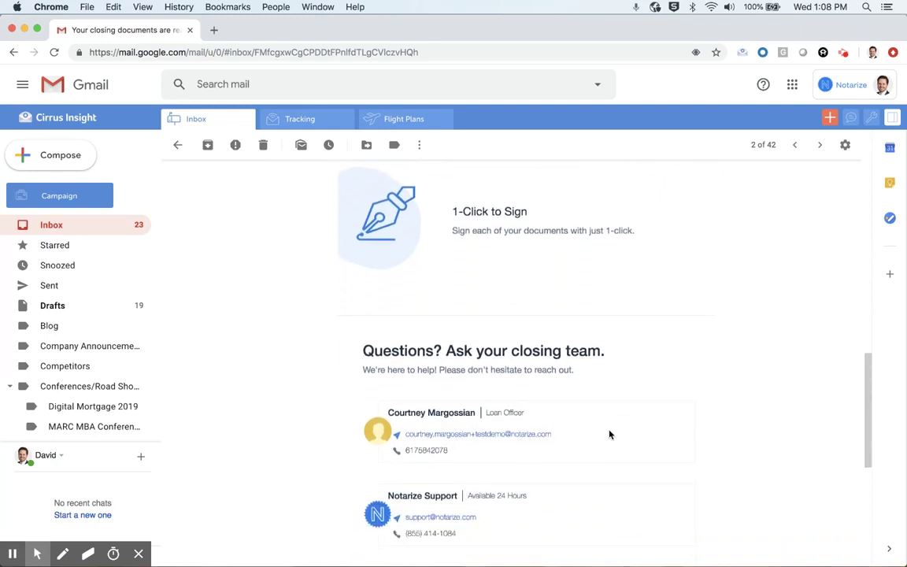
{"action": "scroll", "coordinate": [609, 434], "scroll_direction": "down", "scroll_amount": 3}
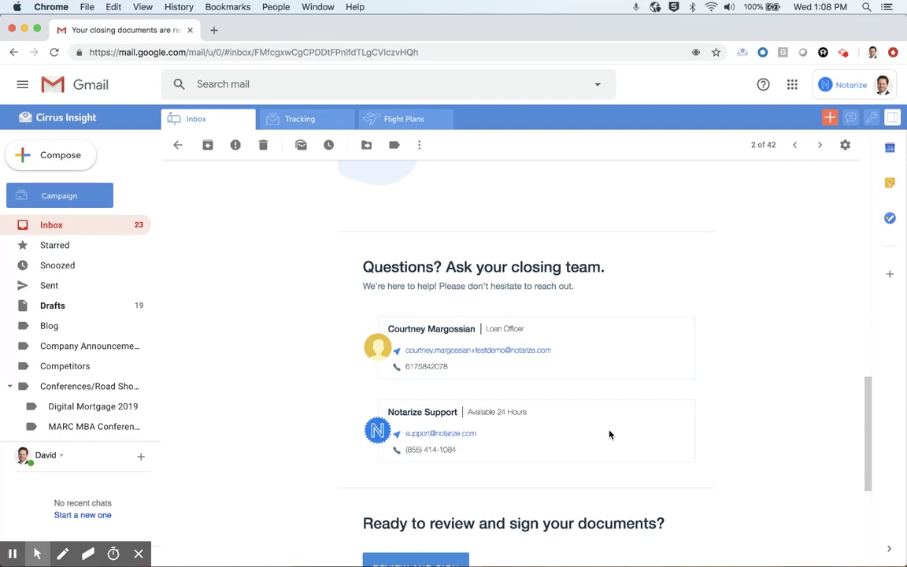
{"action": "scroll", "coordinate": [609, 434], "scroll_direction": "down", "scroll_amount": 2}
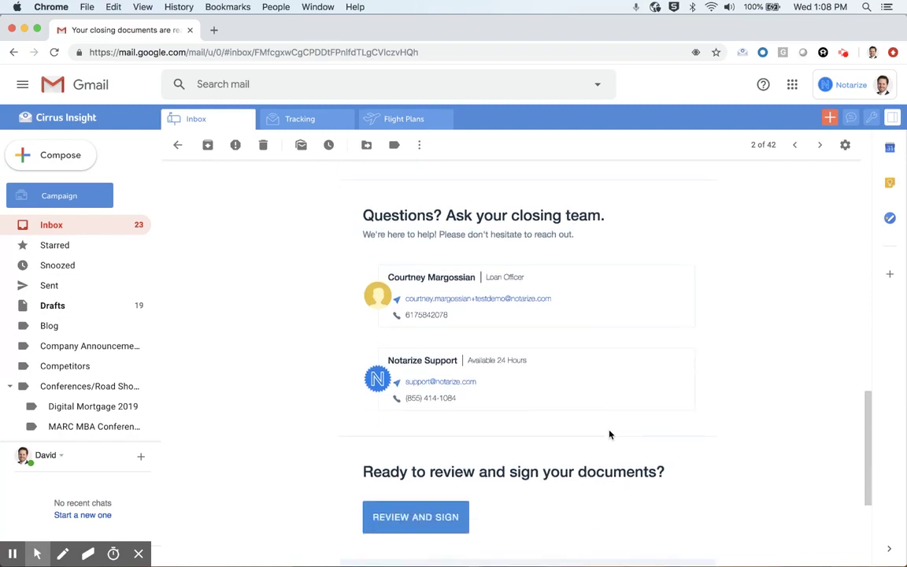
Follow REVIEW AND SIGN into Notarize and submit a new account password.
{"action": "left_click", "coordinate": [424, 517]}
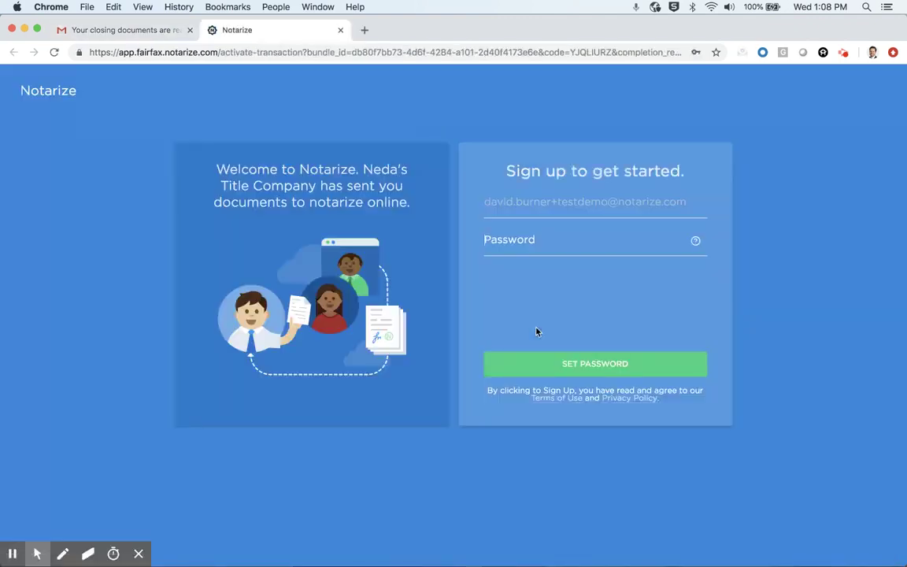
{"action": "type", "text": "••••••••••••"}
{"action": "key", "text": "Return"}
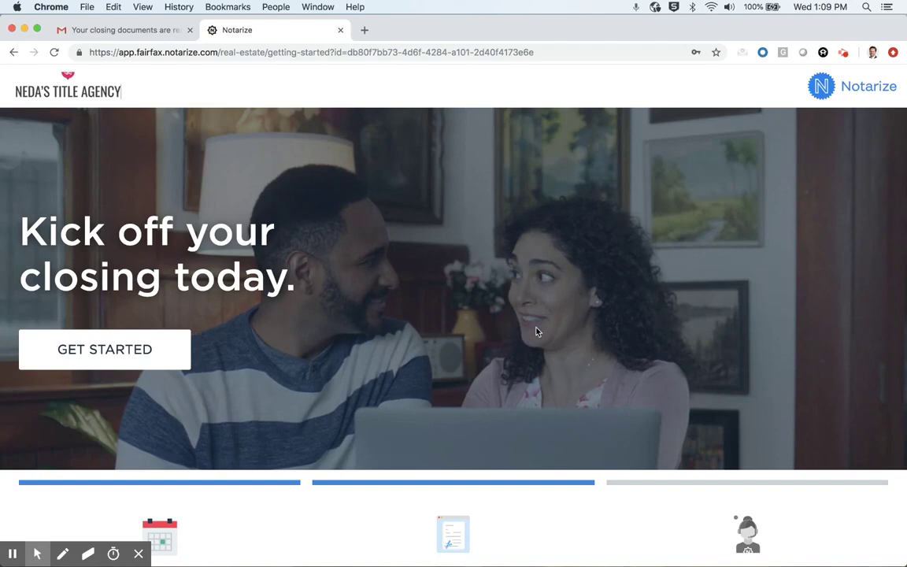
Scroll through the three closing steps on the getting-started page.
{"action": "scroll", "coordinate": [536, 331], "scroll_direction": "down", "scroll_amount": 5}
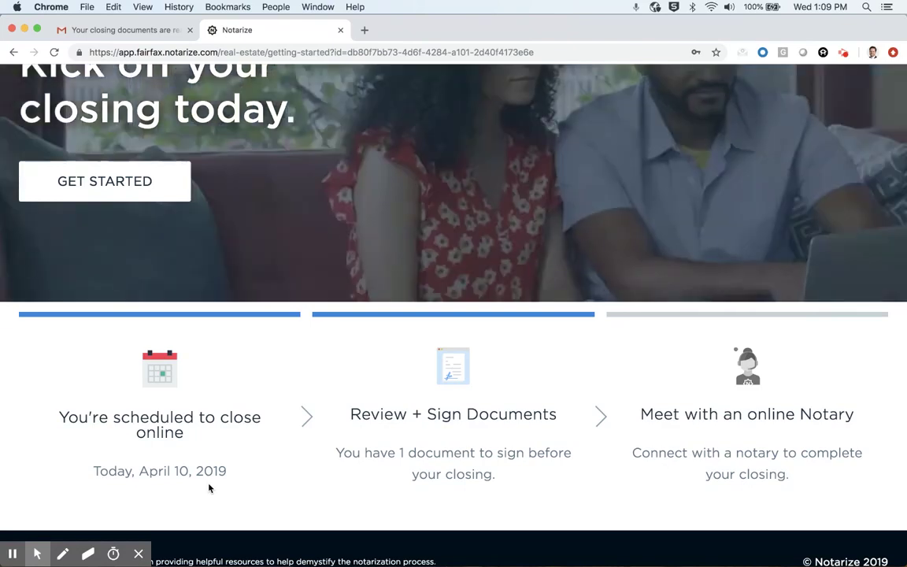
{"action": "scroll", "coordinate": [146, 207], "scroll_direction": "up", "scroll_amount": 3}
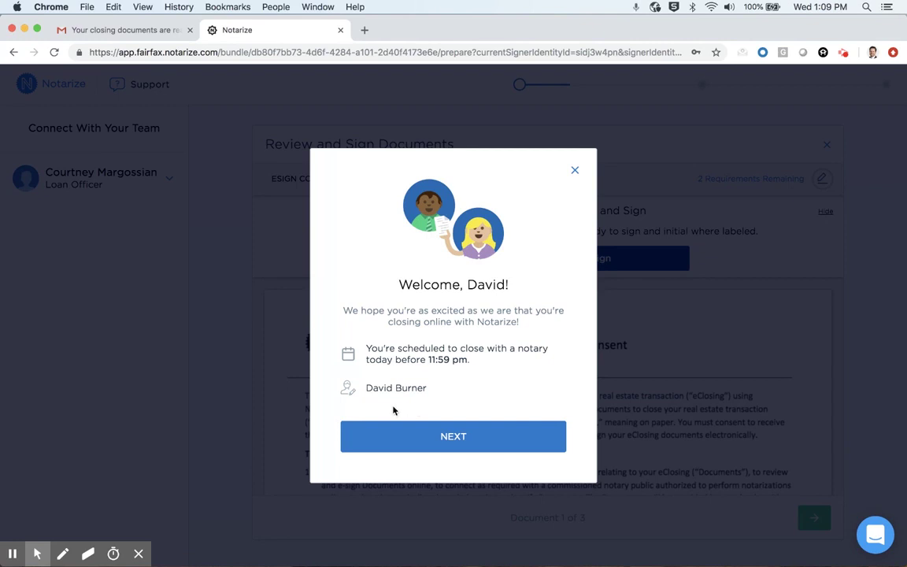
Get through the welcome dialog with NEXT and START SIGNING to open the E-Sign Disclosure and Consent.
{"action": "left_click", "coordinate": [478, 446]}
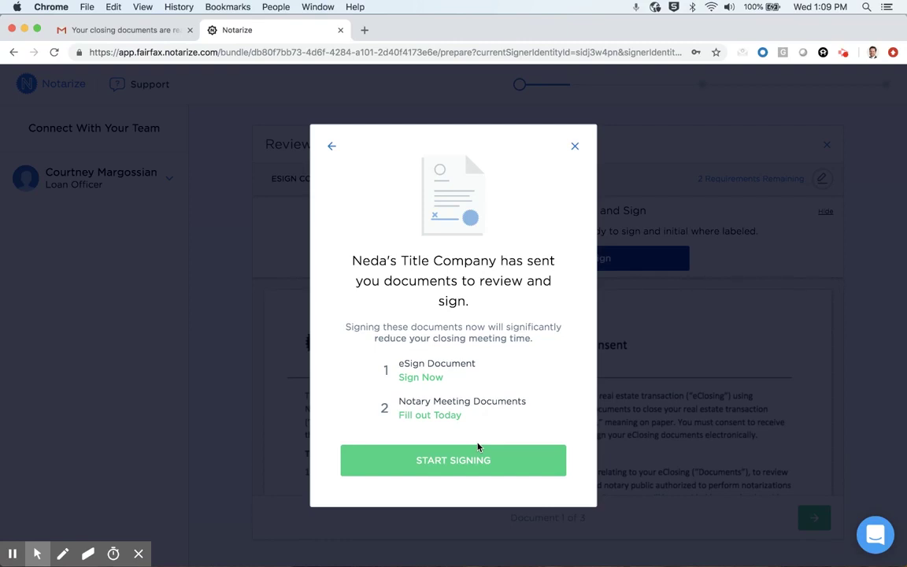
{"action": "left_click", "coordinate": [477, 448]}
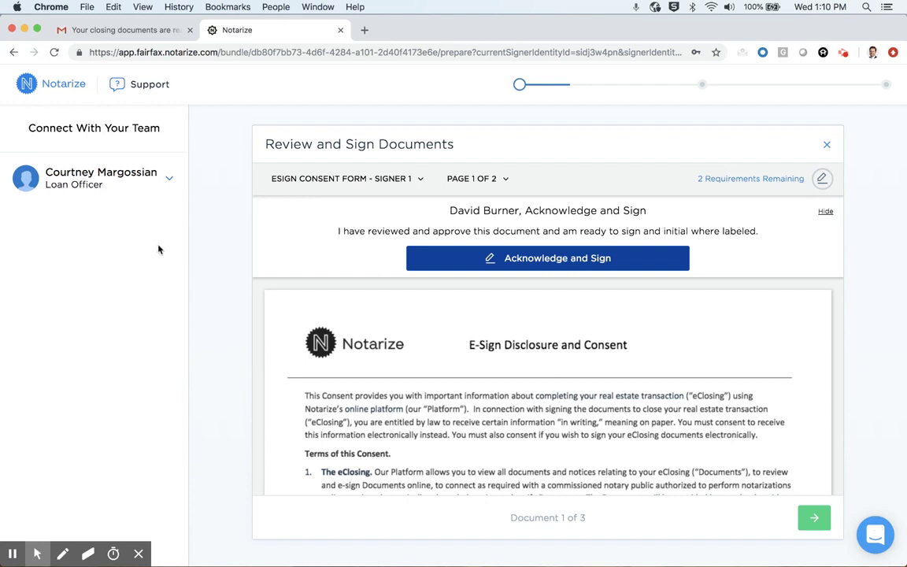
Expand and then collapse the loan officer's contact details in the sidebar.
{"action": "left_click", "coordinate": [172, 182]}
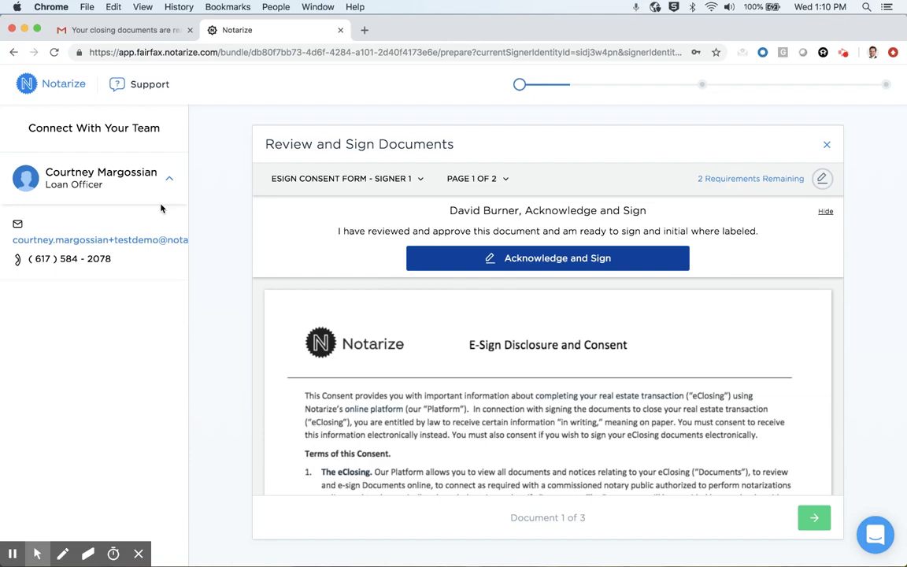
{"action": "left_click", "coordinate": [169, 178]}
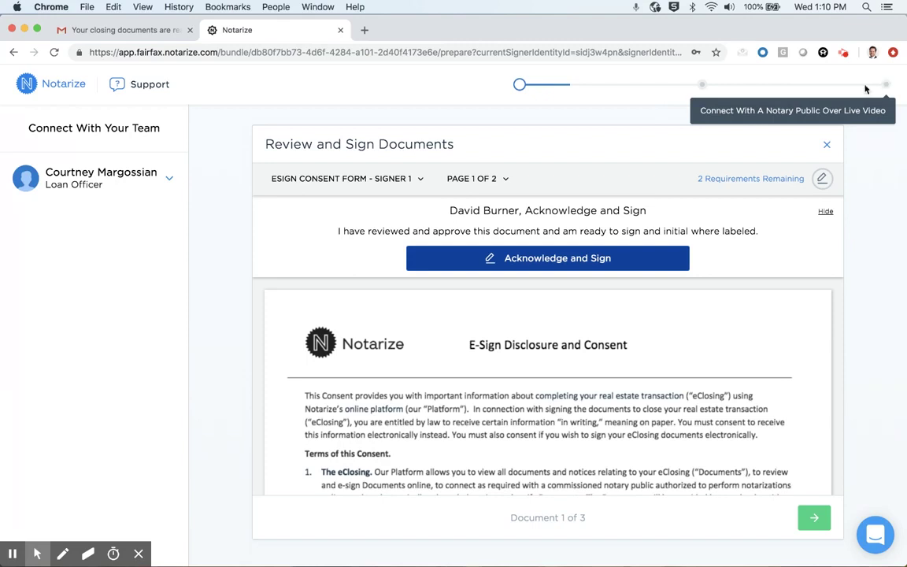
Switch to the VA Deed of Trust despite the consent form's unmet requirements and jump to page 3.
{"action": "left_click", "coordinate": [403, 185]}
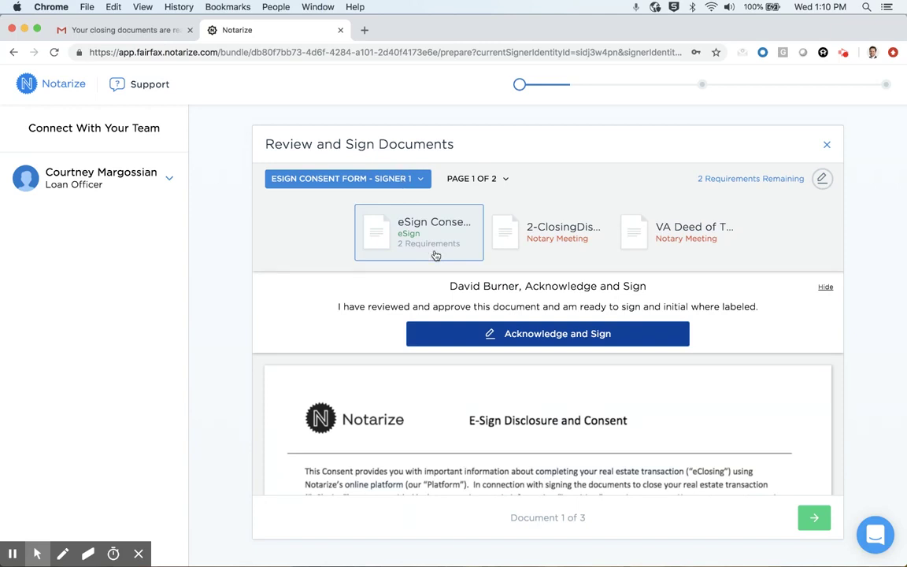
{"action": "left_click", "coordinate": [687, 250]}
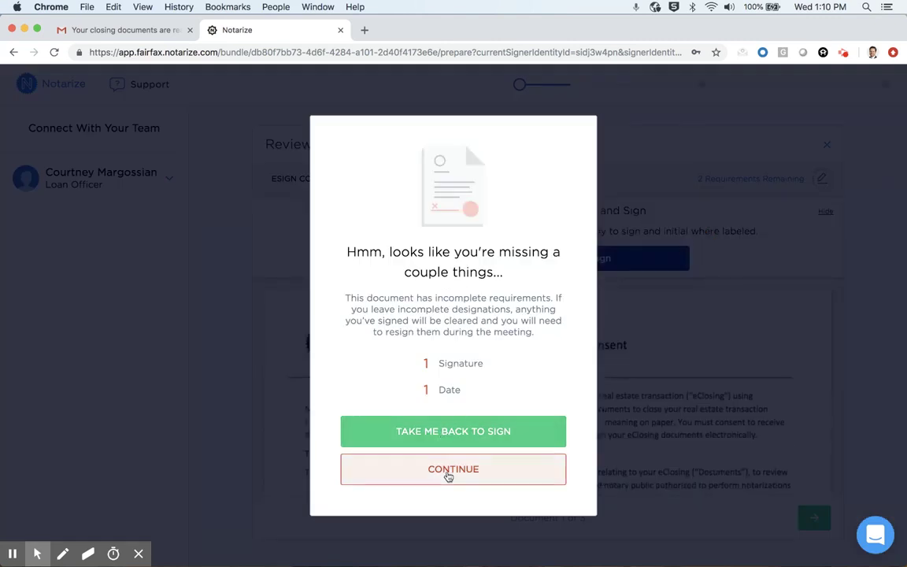
{"action": "left_click", "coordinate": [452, 473]}
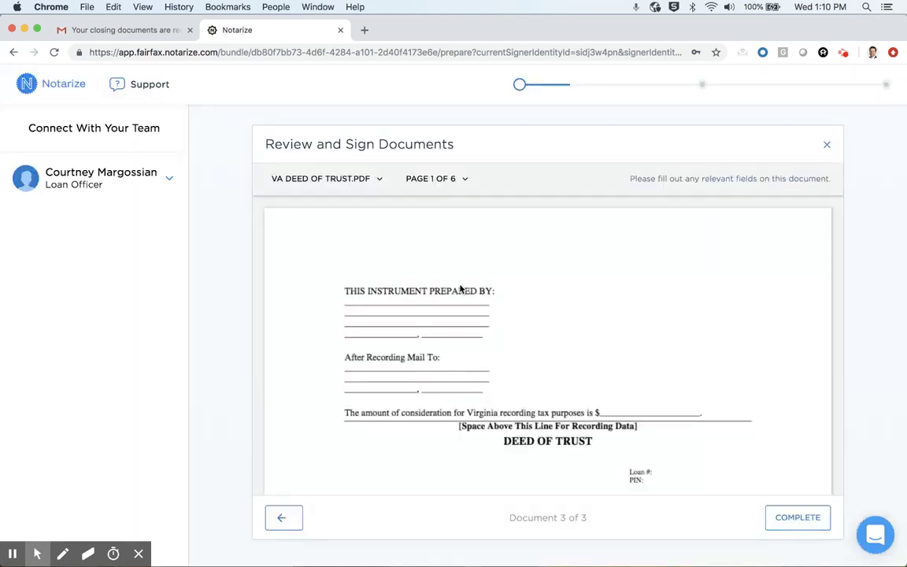
{"action": "left_click", "coordinate": [439, 179]}
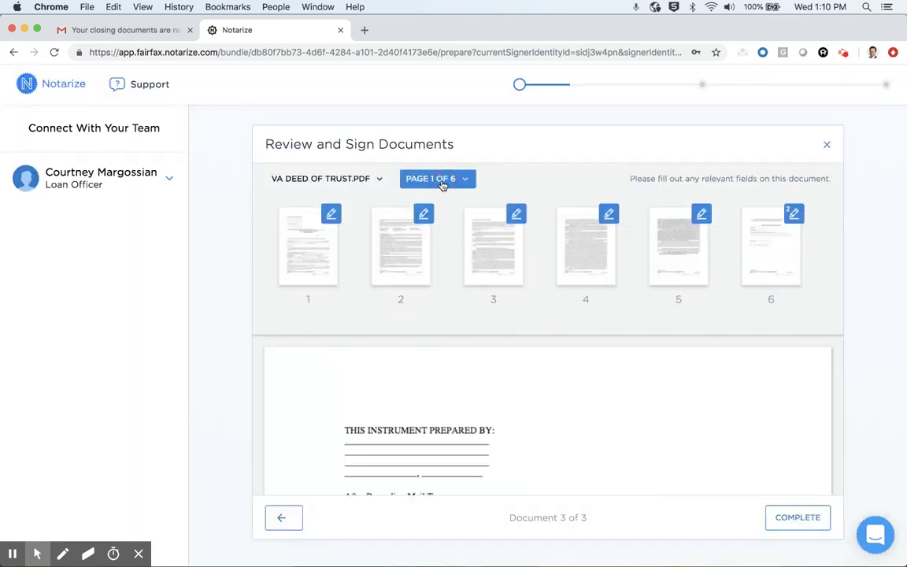
{"action": "left_click", "coordinate": [483, 297]}
Inspect the deed's page 3 initials field, then return to the eSign Consent Form.
{"action": "scroll", "coordinate": [612, 377], "scroll_direction": "down", "scroll_amount": 5}
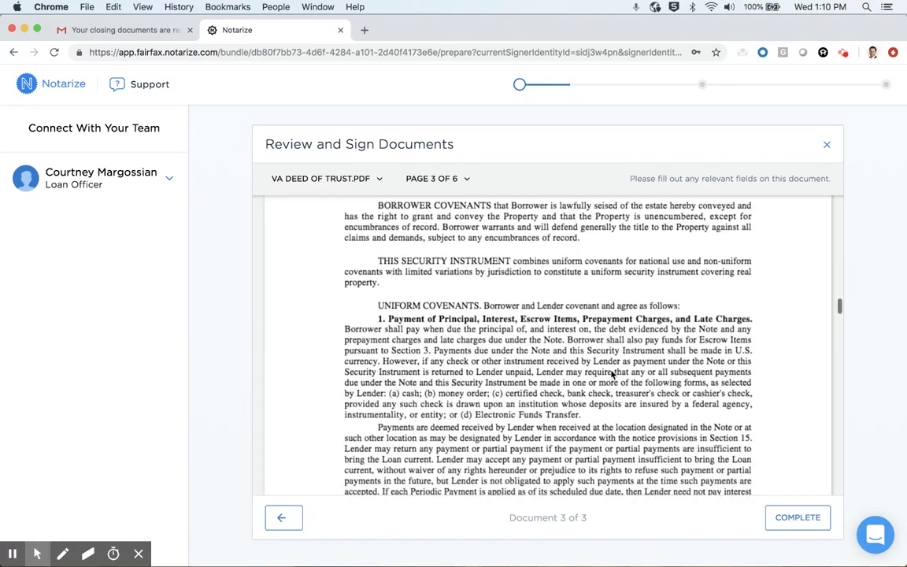
{"action": "scroll", "coordinate": [611, 374], "scroll_direction": "down", "scroll_amount": 3}
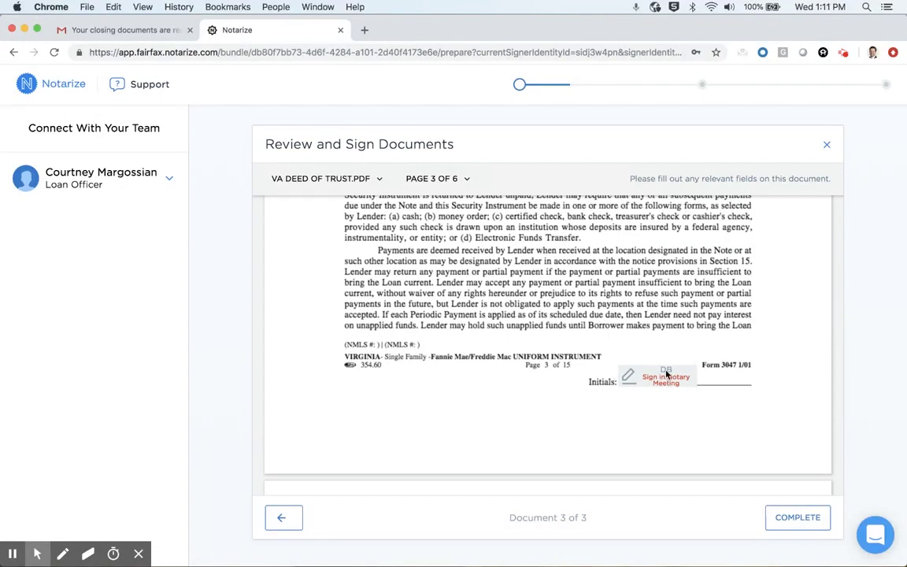
{"action": "left_click", "coordinate": [666, 375]}
{"action": "left_click", "coordinate": [342, 183]}
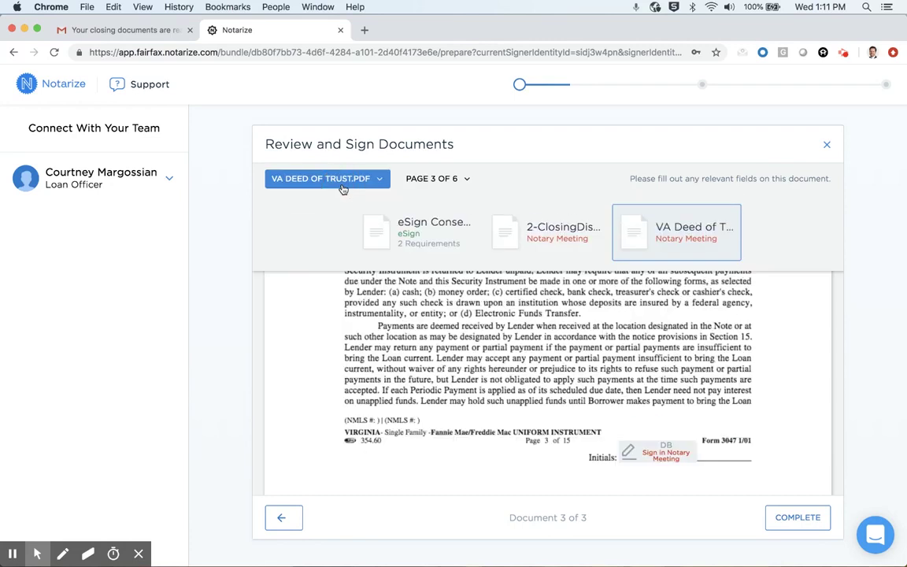
{"action": "left_click", "coordinate": [386, 214]}
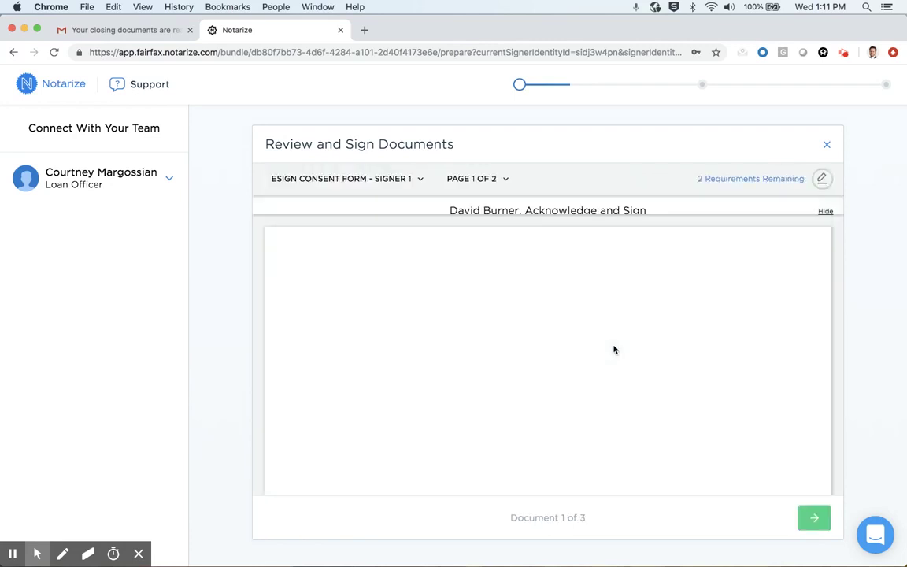
Date the eSign consent form 04/10/2019 and start creating the signer's signature.
{"action": "scroll", "coordinate": [615, 349], "scroll_direction": "down", "scroll_amount": 20}
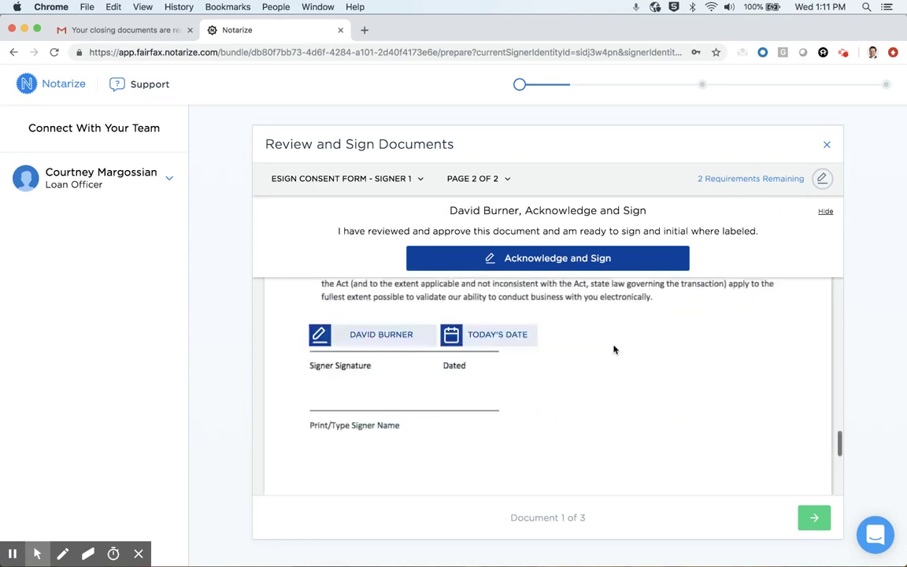
{"action": "scroll", "coordinate": [610, 347], "scroll_direction": "up", "scroll_amount": 2}
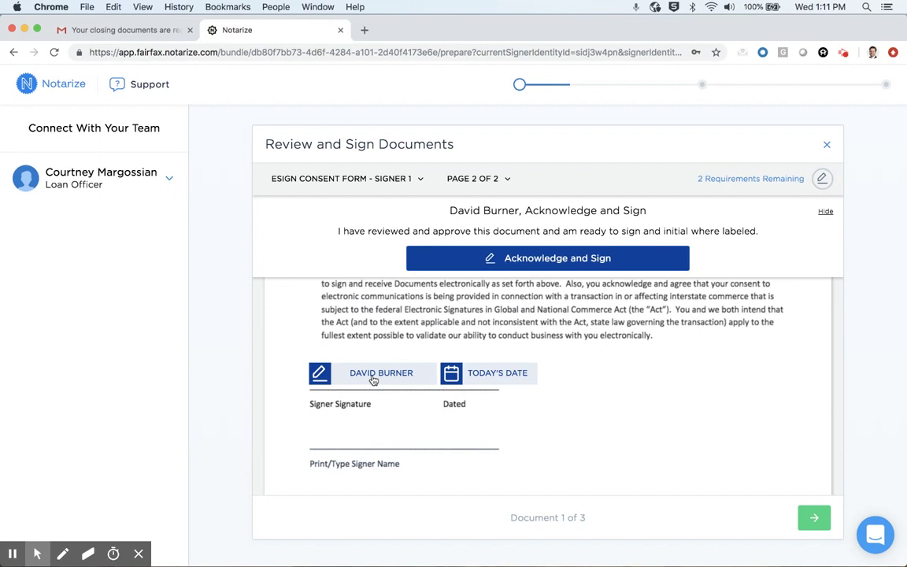
{"action": "left_click", "coordinate": [470, 372]}
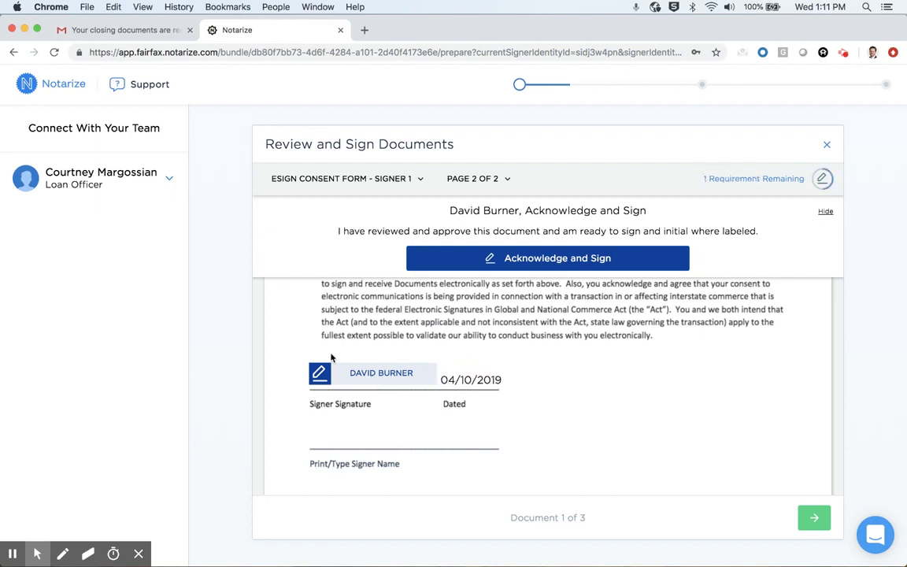
{"action": "left_click", "coordinate": [377, 374]}
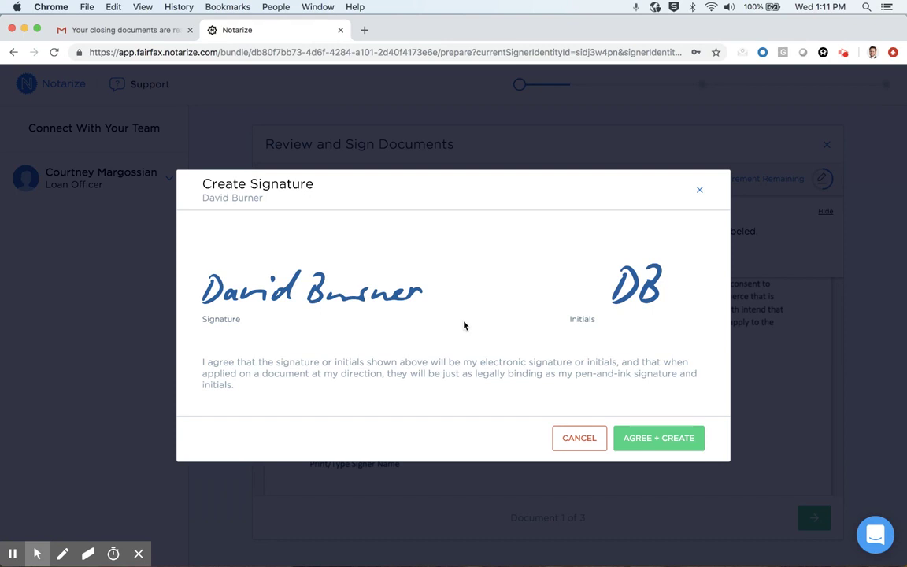
Adopt the generated signature and initials to sign the consent form, then advance to the VA Deed of Trust.
{"action": "left_click", "coordinate": [668, 438]}
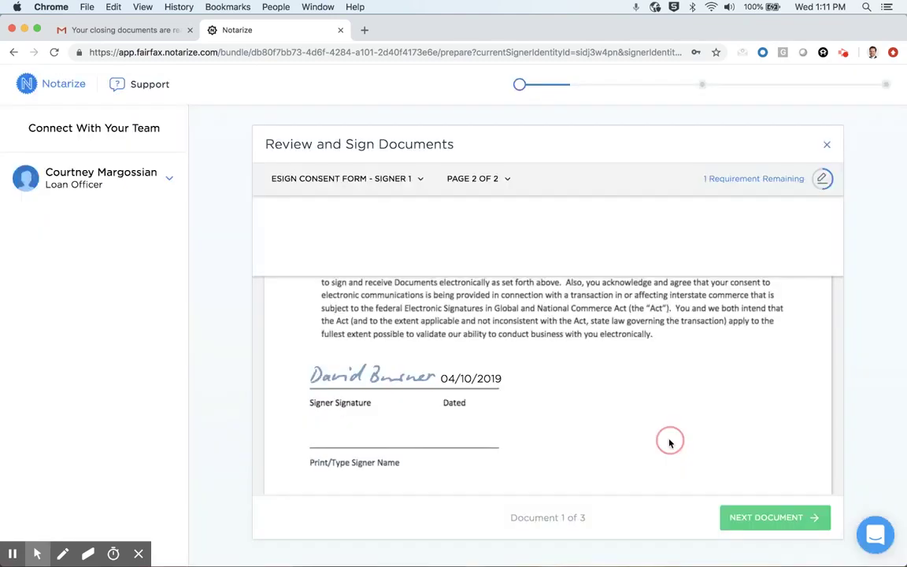
{"action": "scroll", "coordinate": [600, 377], "scroll_direction": "down", "scroll_amount": 1}
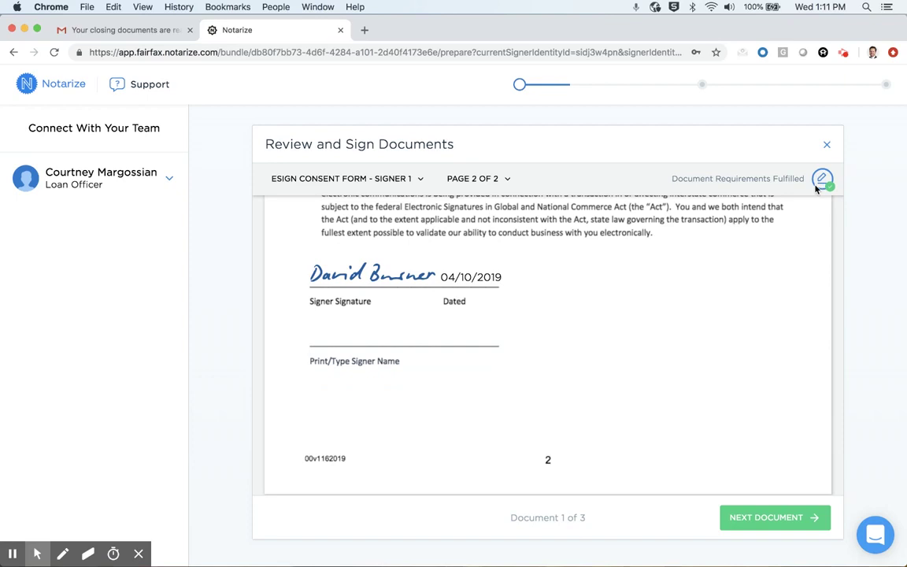
{"action": "left_click", "coordinate": [768, 522]}
{"action": "left_click", "coordinate": [773, 523]}
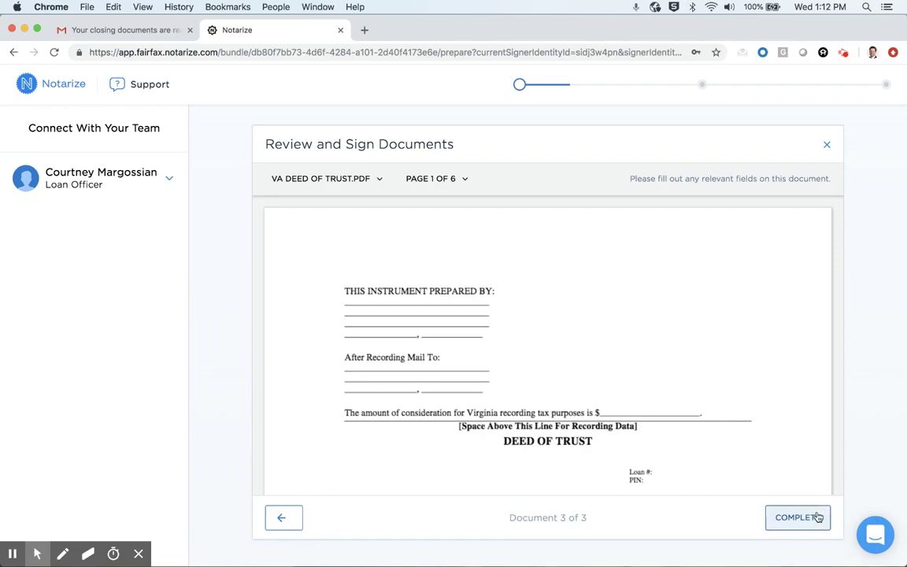
Complete the last document and pass the camera, audio and connection checks.
{"action": "left_click", "coordinate": [792, 517]}
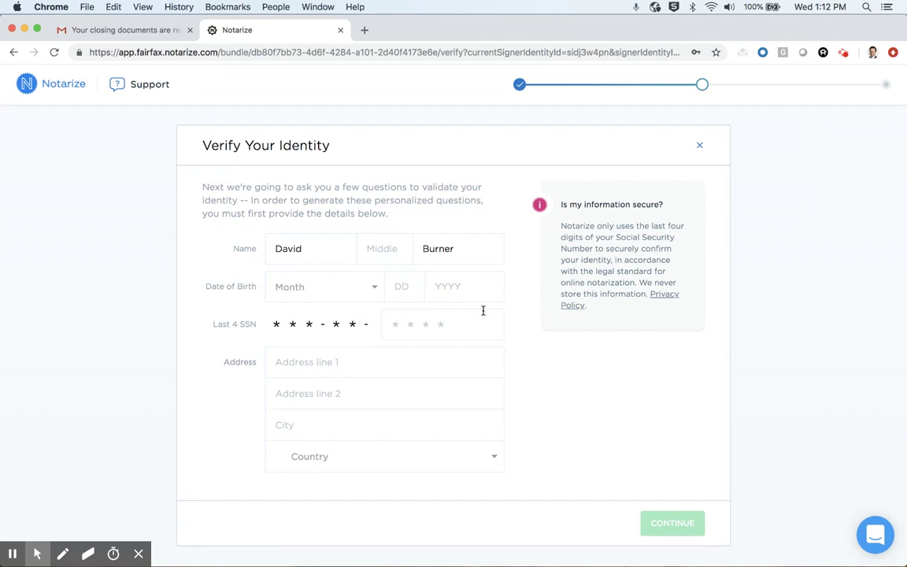
Enter the signer's date of birth in the month, day and year fields.
{"action": "left_click", "coordinate": [385, 288]}
{"action": "left_click", "coordinate": [397, 287]}
{"action": "type", "text": "1"}
{"action": "key", "text": "Tab"}
{"action": "type", "text": "1980"}
{"action": "left_click", "coordinate": [403, 324]}
{"action": "type", "text": "0000"}
Add the last four SSN digits and the suggested home address, submit, and begin the challenge questions.
{"action": "left_click", "coordinate": [366, 362]}
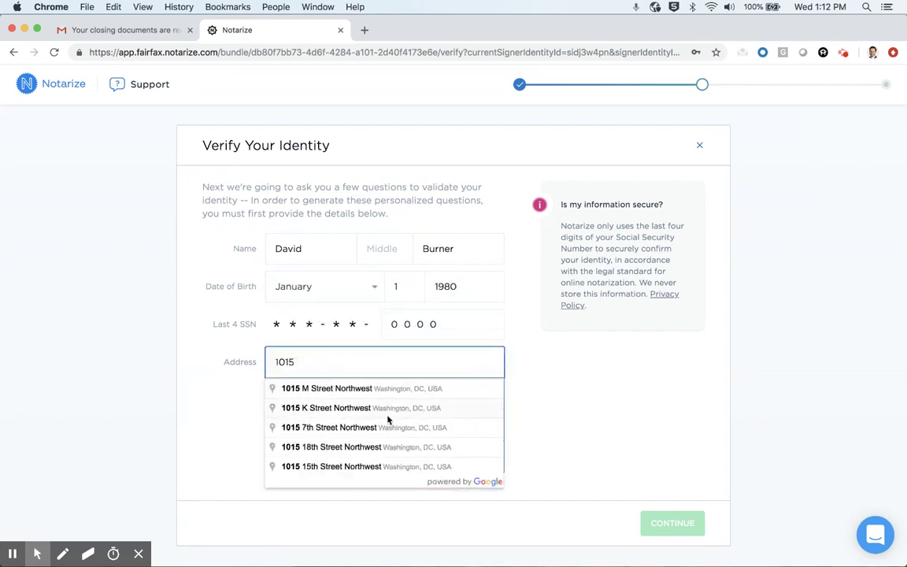
{"action": "left_click", "coordinate": [346, 407]}
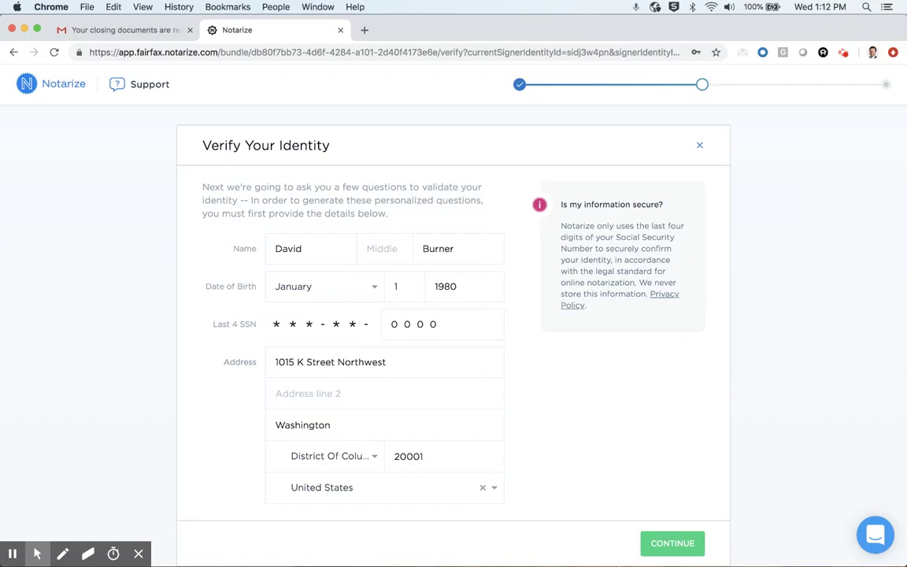
{"action": "left_click", "coordinate": [668, 542]}
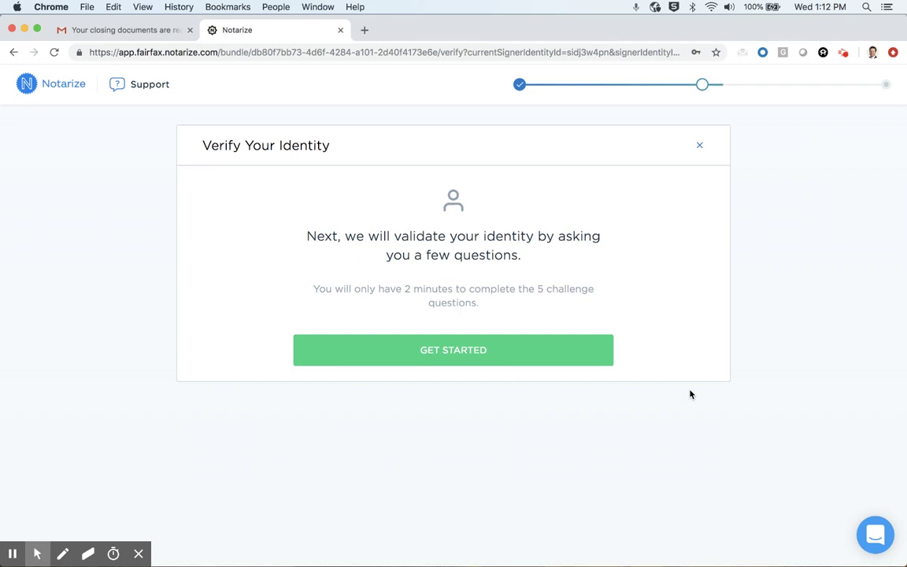
{"action": "left_click", "coordinate": [512, 351]}
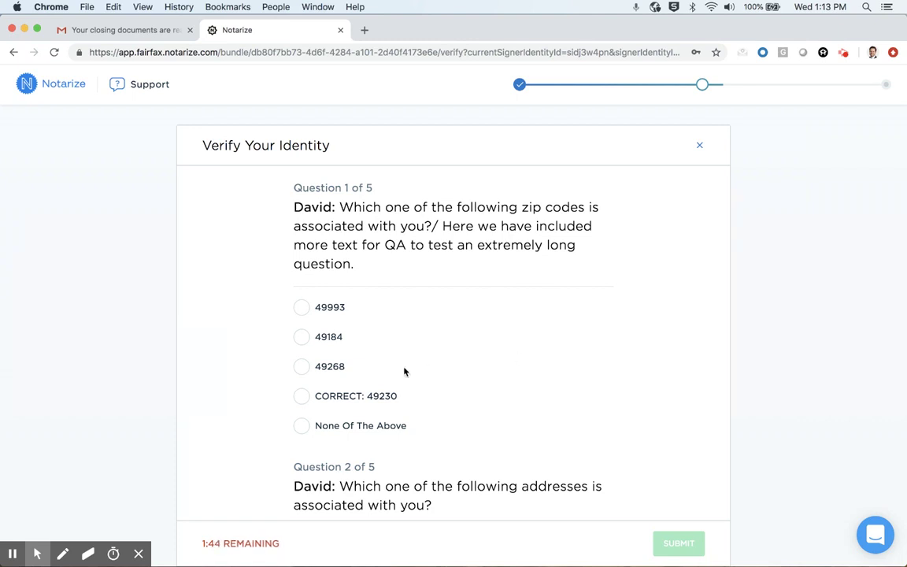
Answer the challenge questions (zip code 49230, the correct address, area code 812) and submit.
{"action": "left_click", "coordinate": [302, 396]}
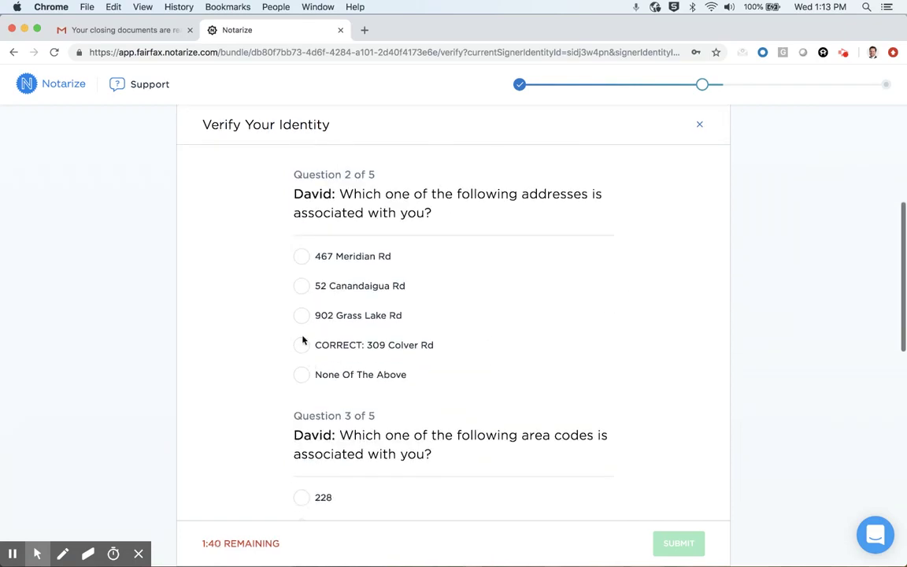
{"action": "left_click", "coordinate": [301, 345]}
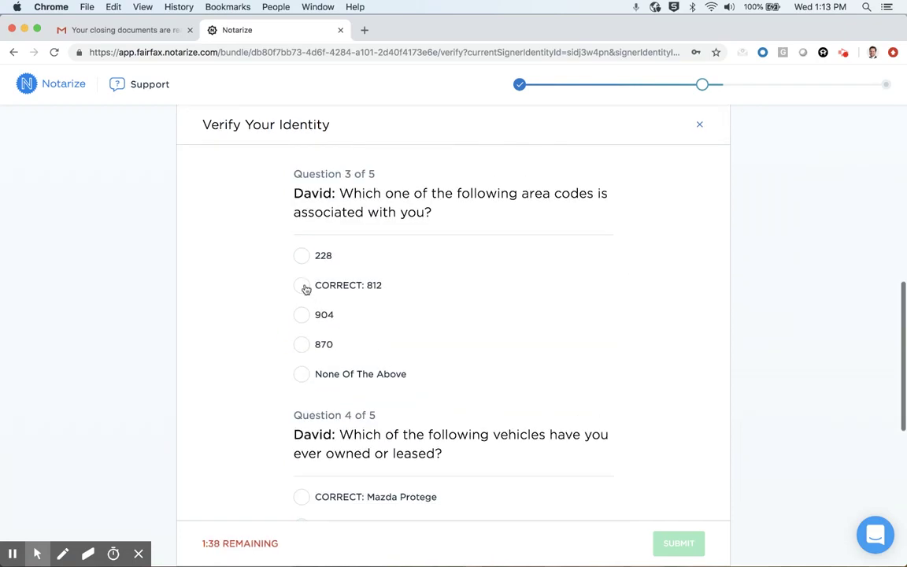
{"action": "left_click", "coordinate": [304, 286]}
{"action": "left_click", "coordinate": [684, 525]}
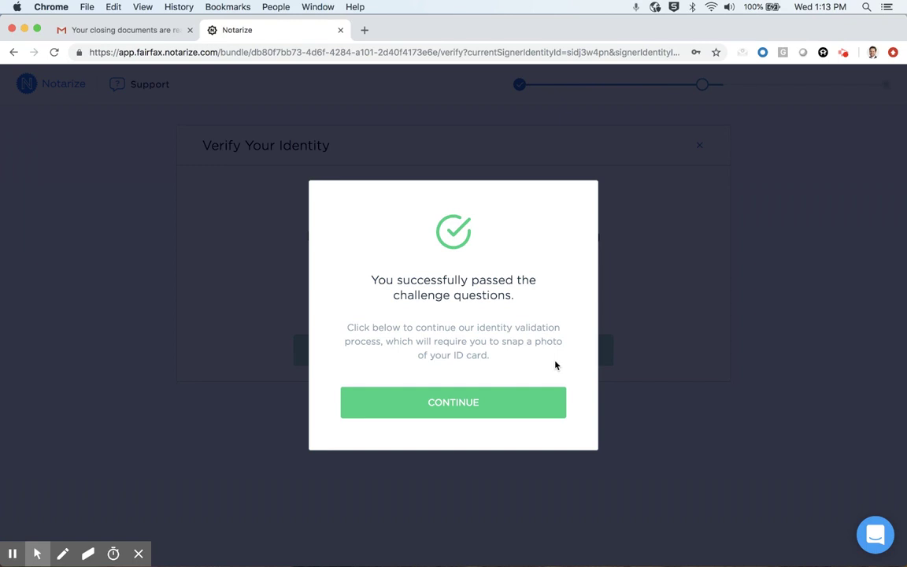
Choose Drivers License as the ID type, capture and confirm its front photo, then begin the back.
{"action": "left_click", "coordinate": [506, 402]}
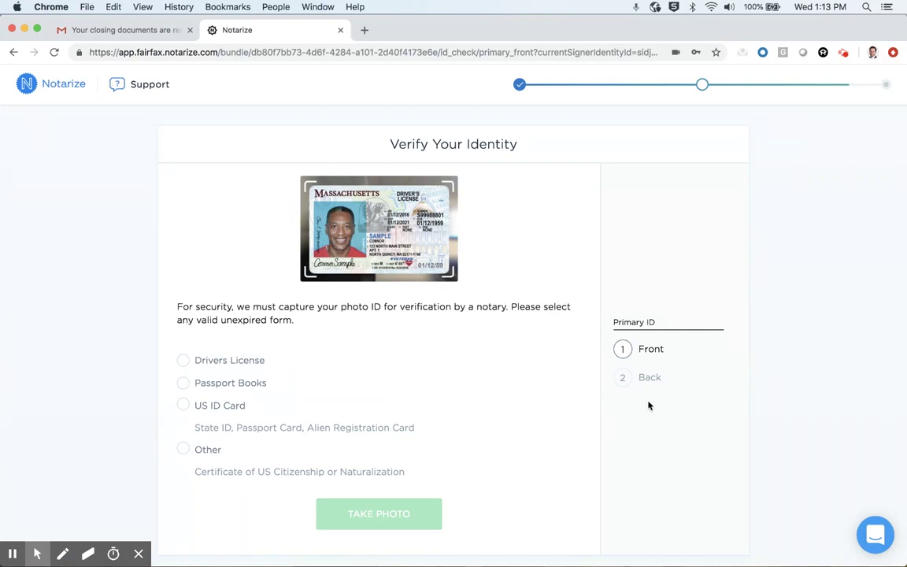
{"action": "left_click", "coordinate": [183, 361]}
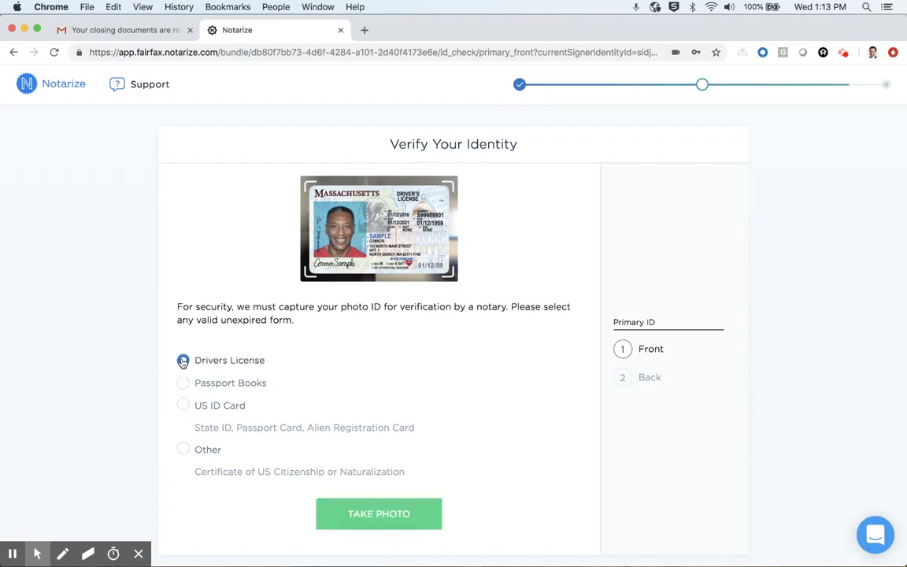
{"action": "left_click", "coordinate": [359, 516]}
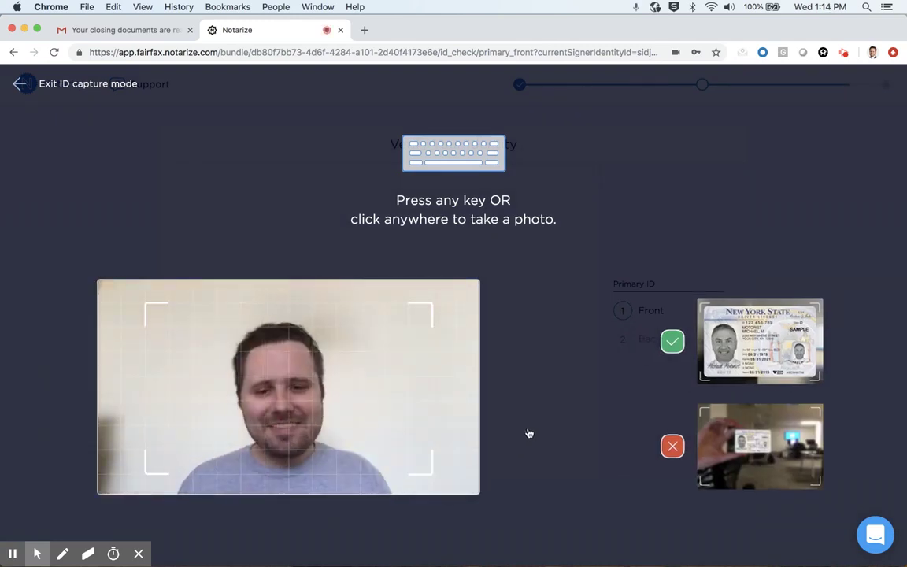
{"action": "left_click", "coordinate": [572, 271]}
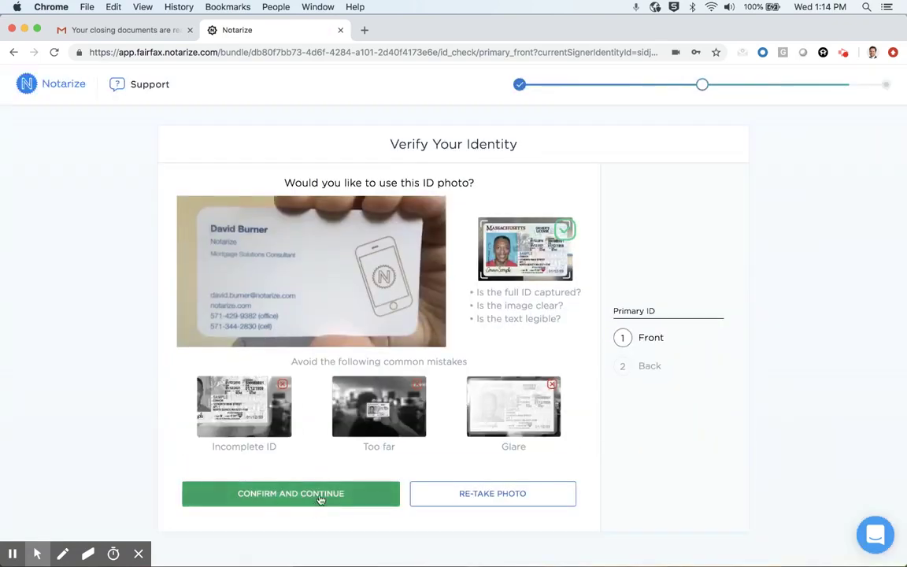
{"action": "left_click", "coordinate": [320, 494]}
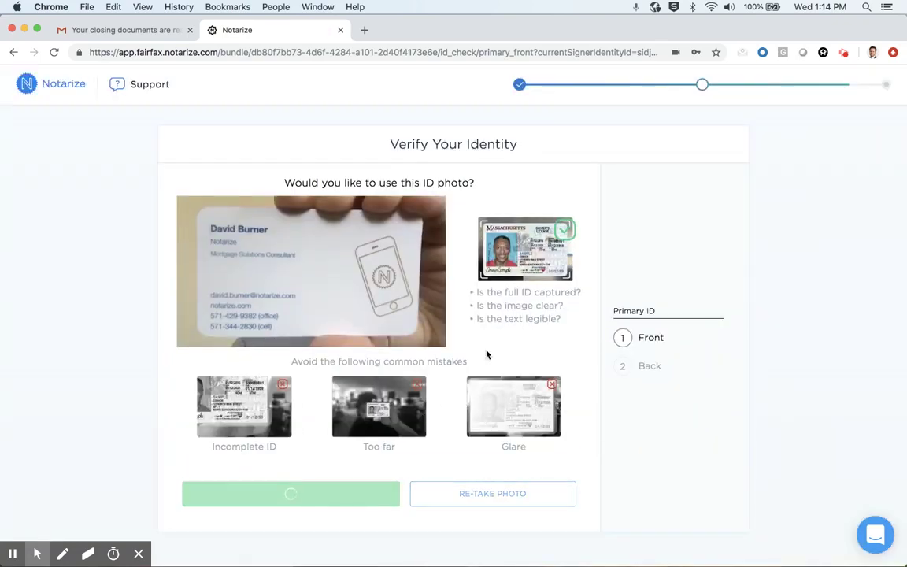
{"action": "left_click", "coordinate": [415, 400]}
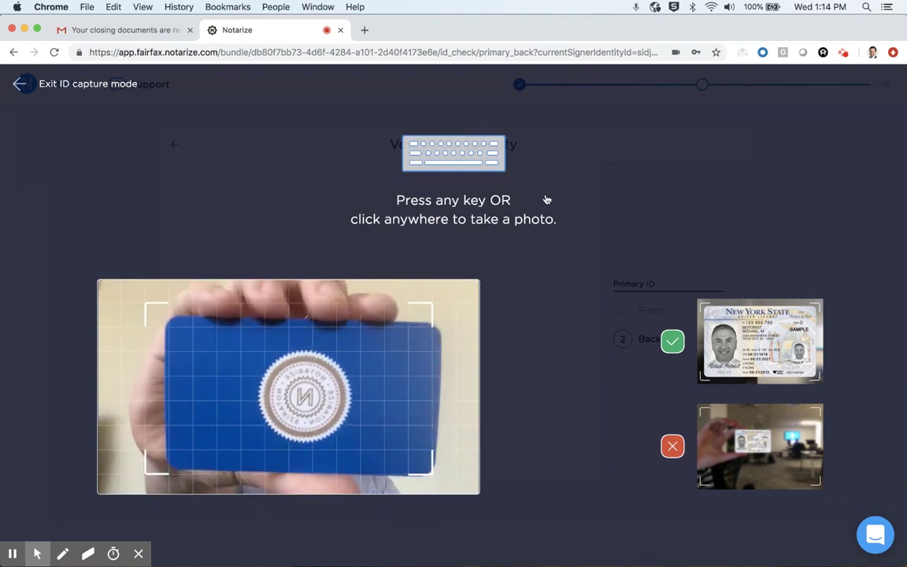
Take the photo of the driver's license back and confirm it.
{"action": "left_click", "coordinate": [560, 203]}
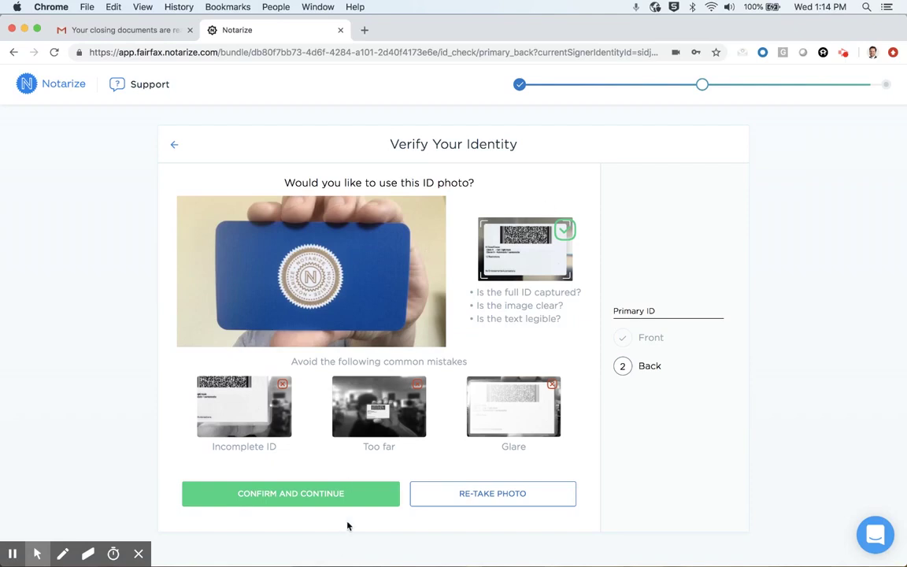
{"action": "left_click", "coordinate": [345, 495]}
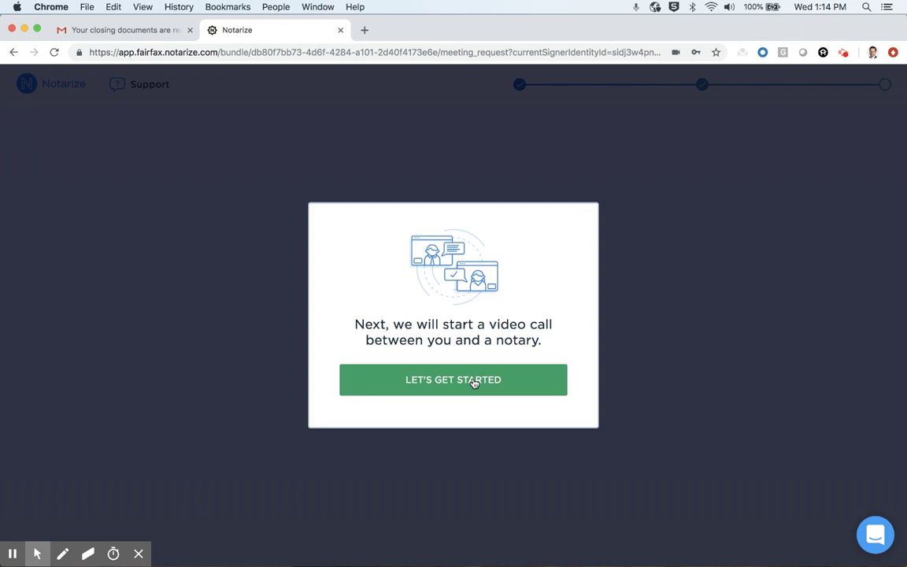
{"action": "left_click", "coordinate": [475, 382]}
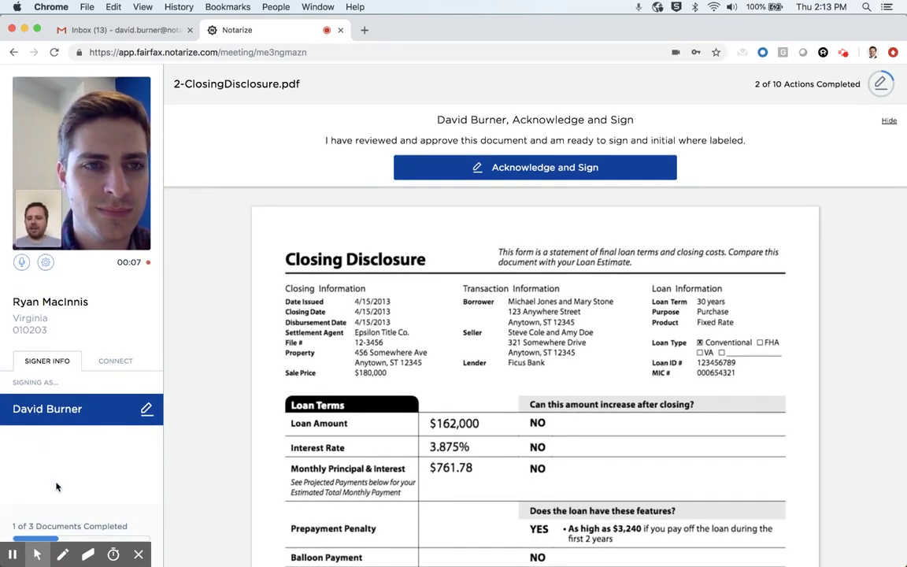
{"action": "mouse_move", "coordinate": [36, 553]}
{"action": "left_click", "coordinate": [139, 557]}
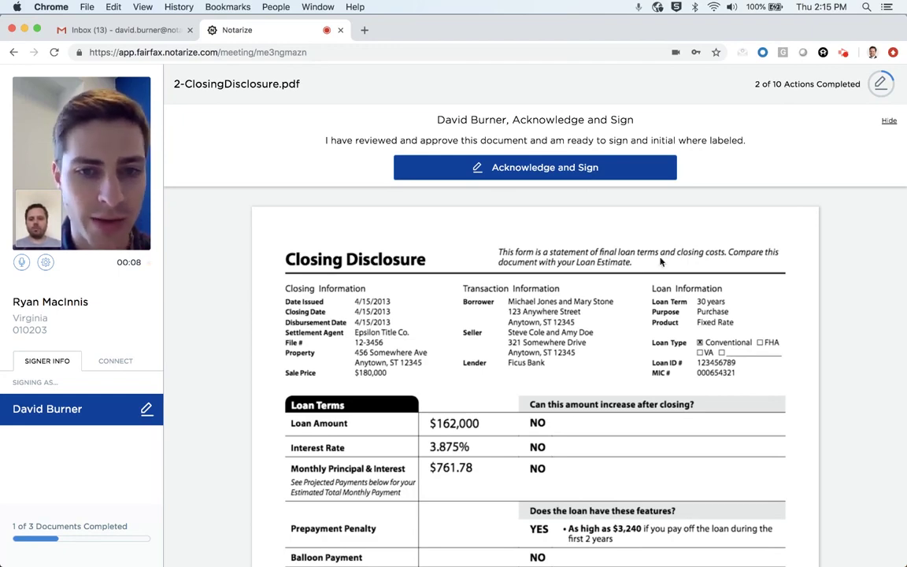
Call the loan officer from the Connect tab, hang up, and go back to Signer Info.
{"action": "left_click", "coordinate": [116, 362]}
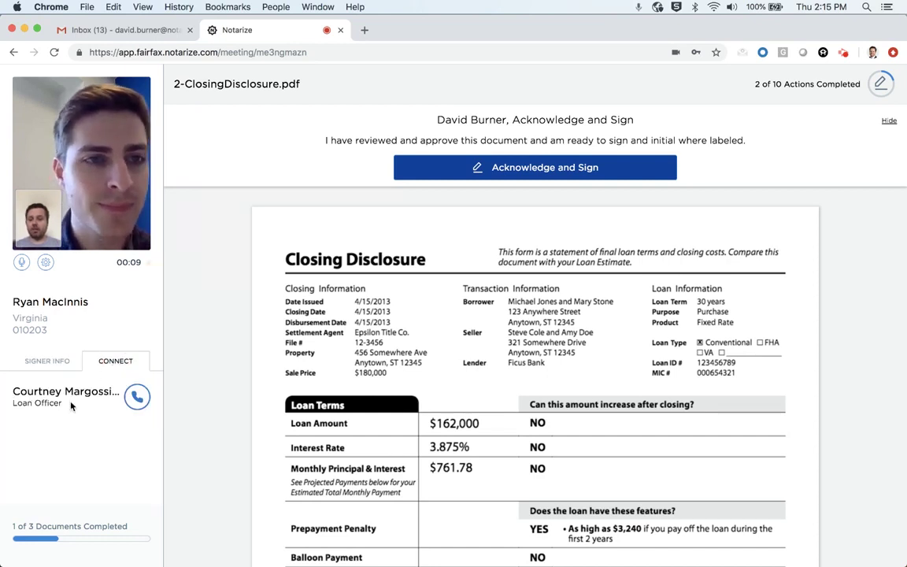
{"action": "left_click", "coordinate": [136, 398]}
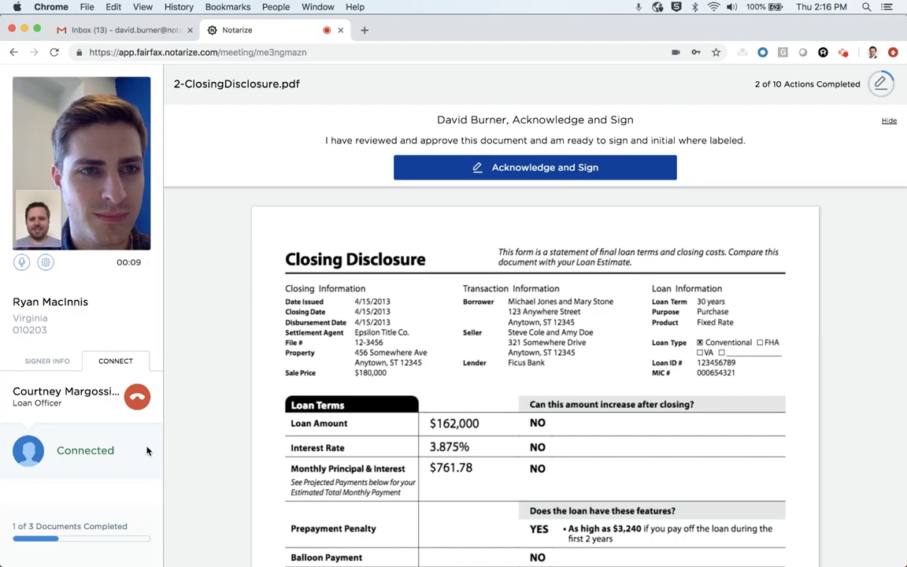
{"action": "left_click", "coordinate": [136, 402]}
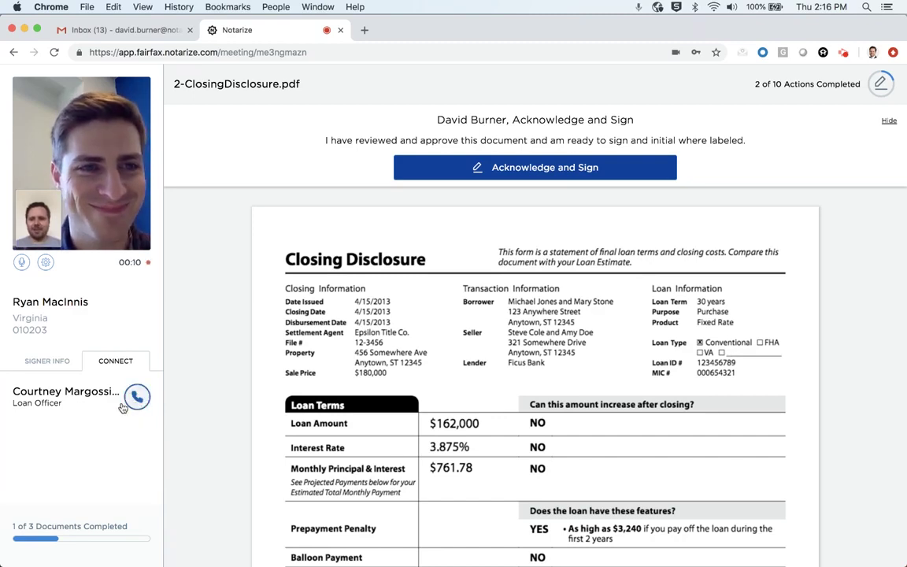
{"action": "left_click", "coordinate": [44, 361]}
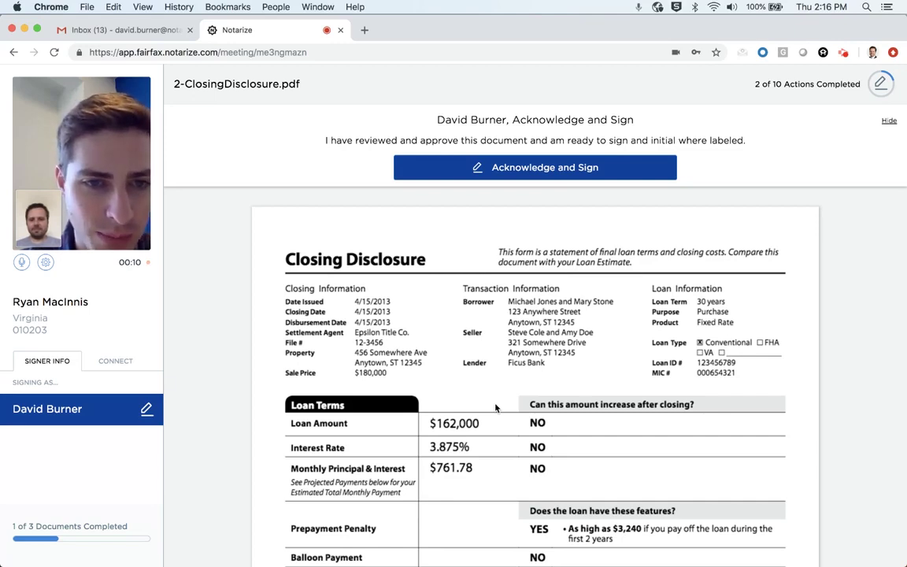
Scroll to page 5's Confirm Receipt section and select the applicant's signature field.
{"action": "scroll", "coordinate": [495, 407], "scroll_direction": "down", "scroll_amount": 20}
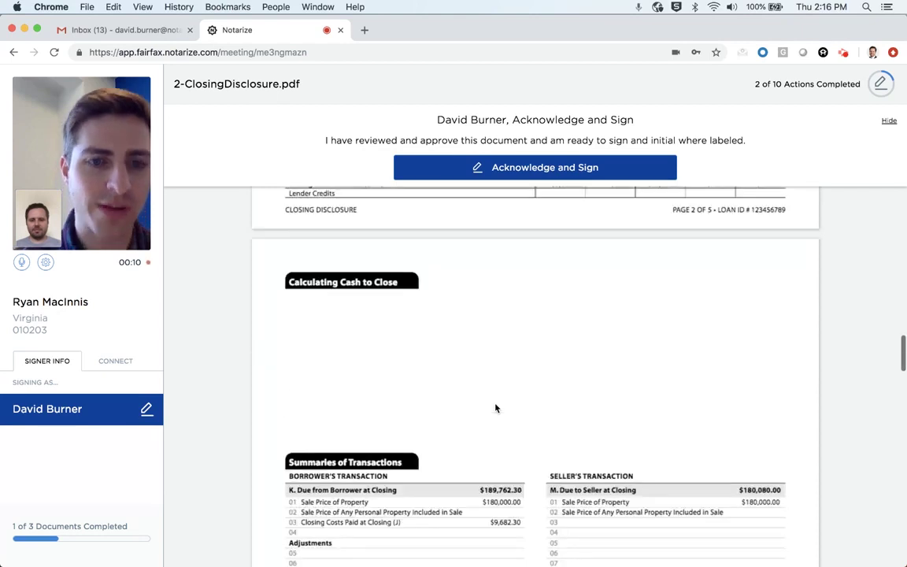
{"action": "scroll", "coordinate": [495, 407], "scroll_direction": "down", "scroll_amount": 5}
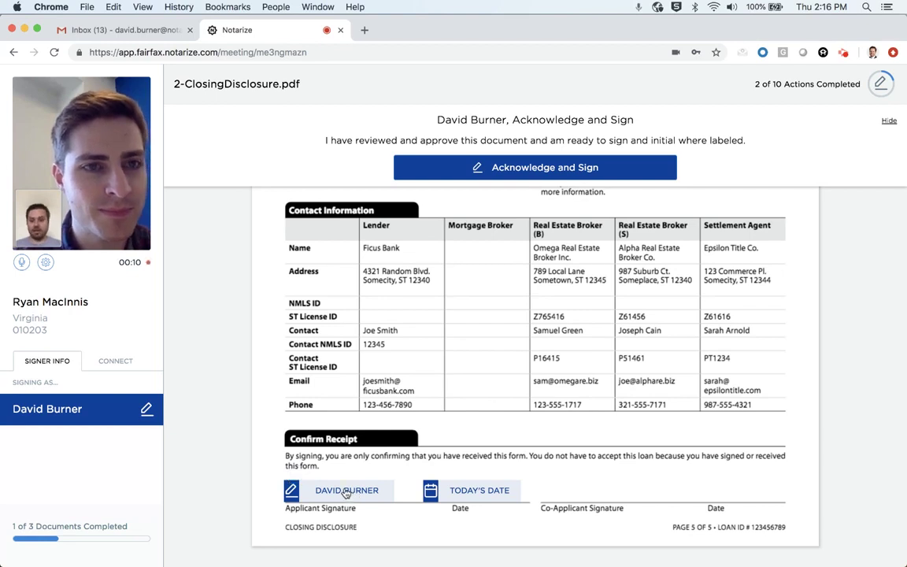
{"action": "left_click", "coordinate": [345, 493]}
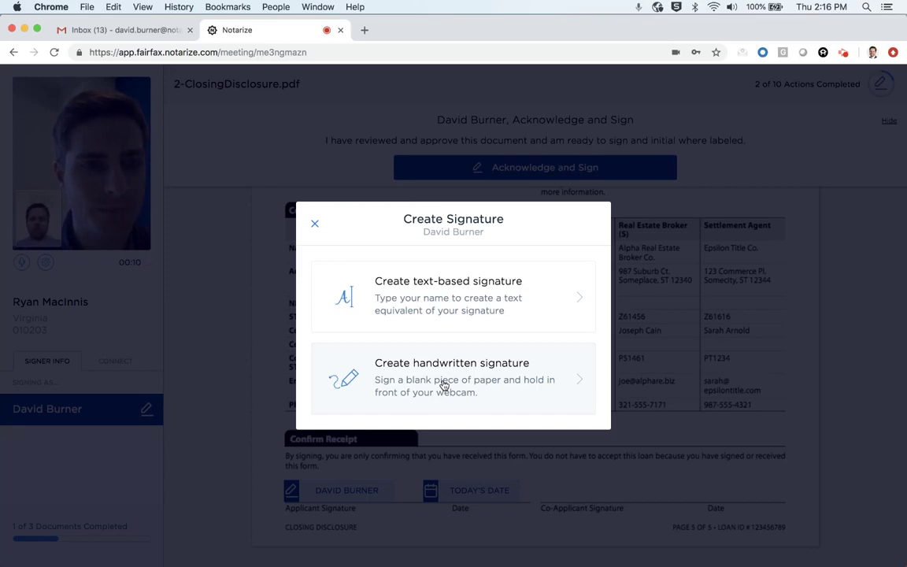
Apply a text-based signature in the fourth cursive style after agreeing to the e-signature terms.
{"action": "left_click", "coordinate": [423, 294]}
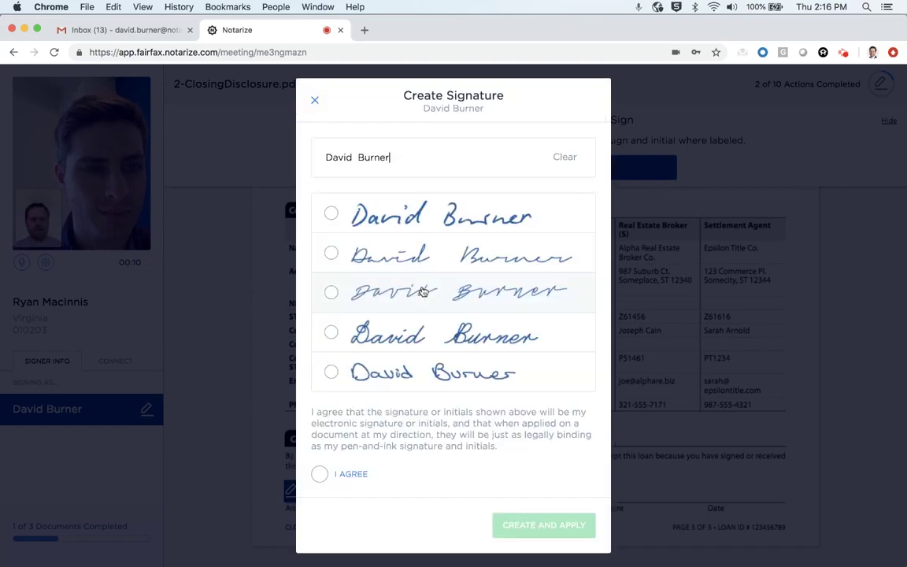
{"action": "left_click", "coordinate": [463, 347]}
{"action": "left_click", "coordinate": [319, 474]}
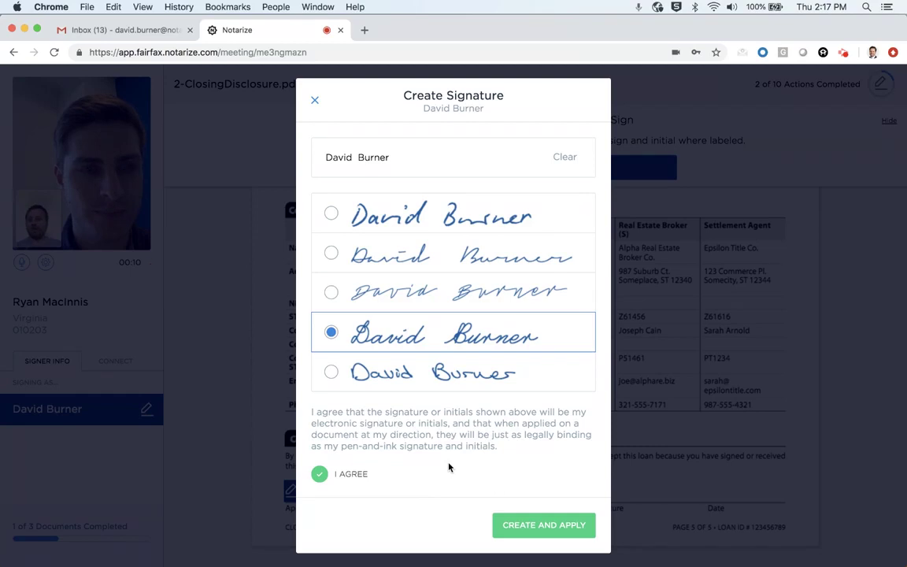
{"action": "left_click", "coordinate": [542, 530]}
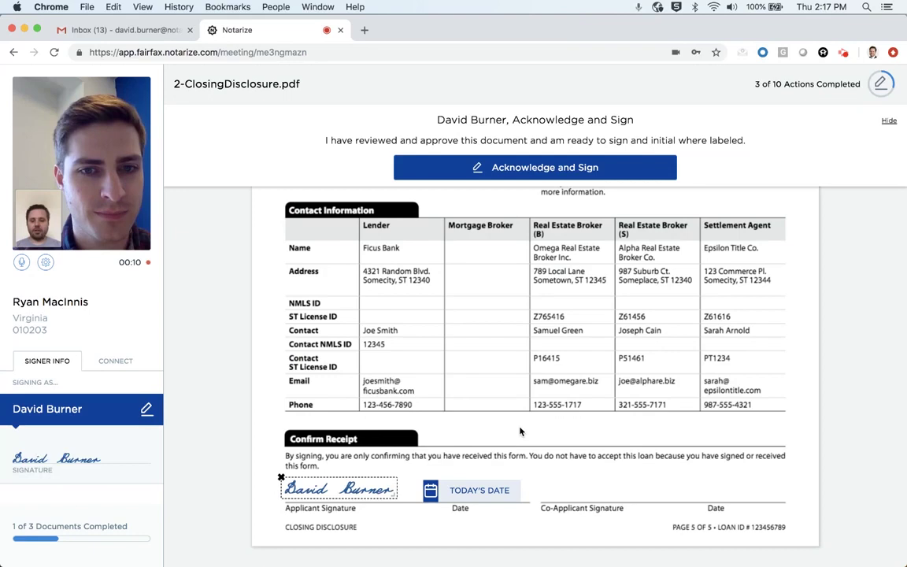
Fill the TODAY'S DATE field beside the Closing Disclosure signature.
{"action": "left_click", "coordinate": [478, 494]}
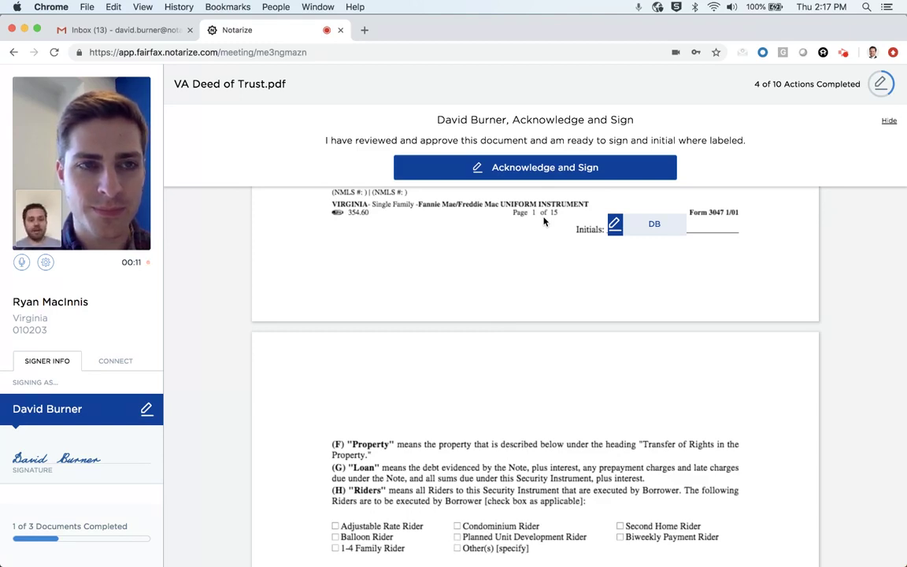
Acknowledge the VA Deed of Trust and apply text-based initials in the fourth style throughout.
{"action": "left_click", "coordinate": [559, 172]}
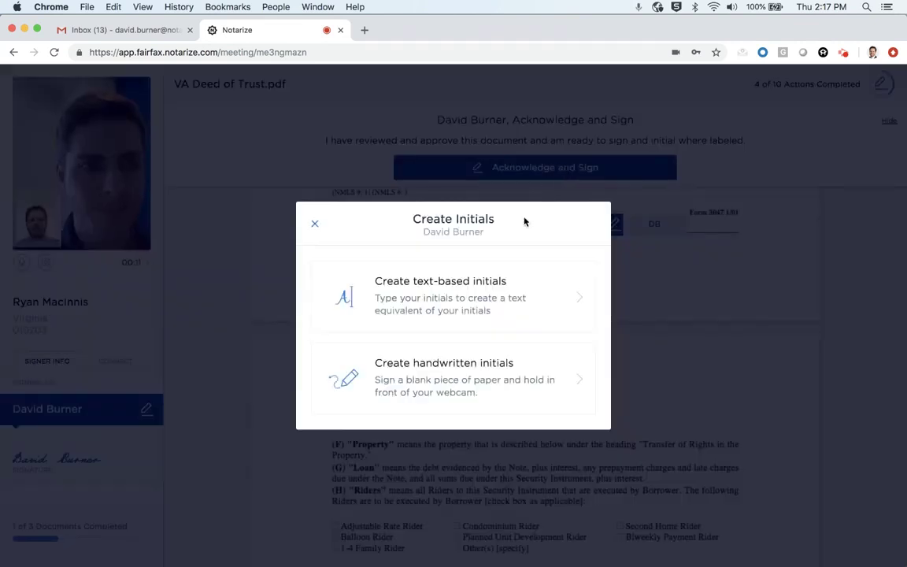
{"action": "left_click", "coordinate": [504, 300]}
{"action": "left_click", "coordinate": [377, 329]}
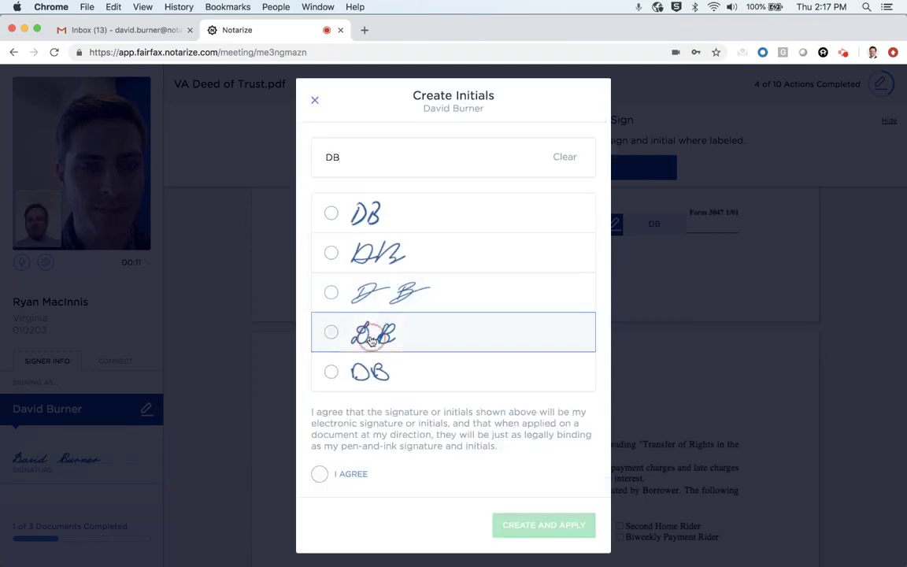
{"action": "left_click", "coordinate": [319, 473]}
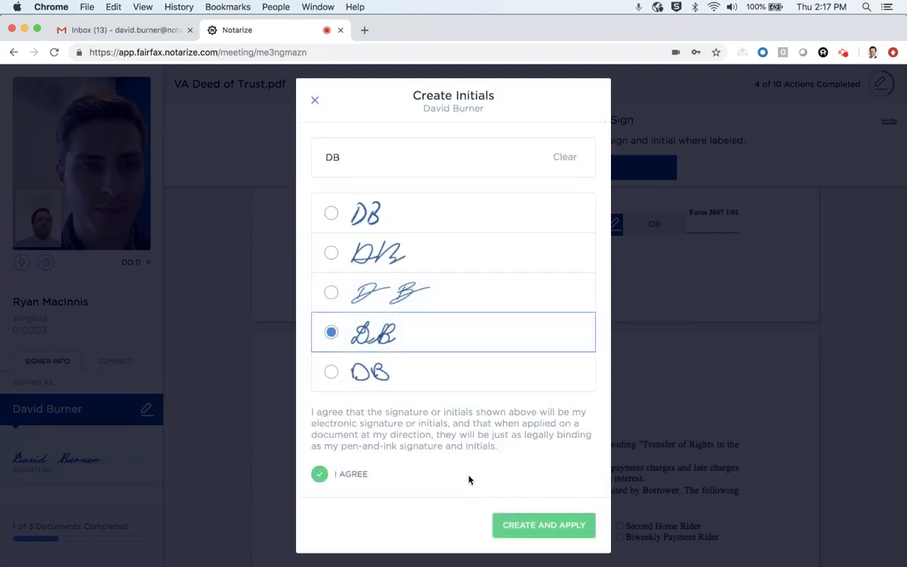
{"action": "left_click", "coordinate": [535, 536]}
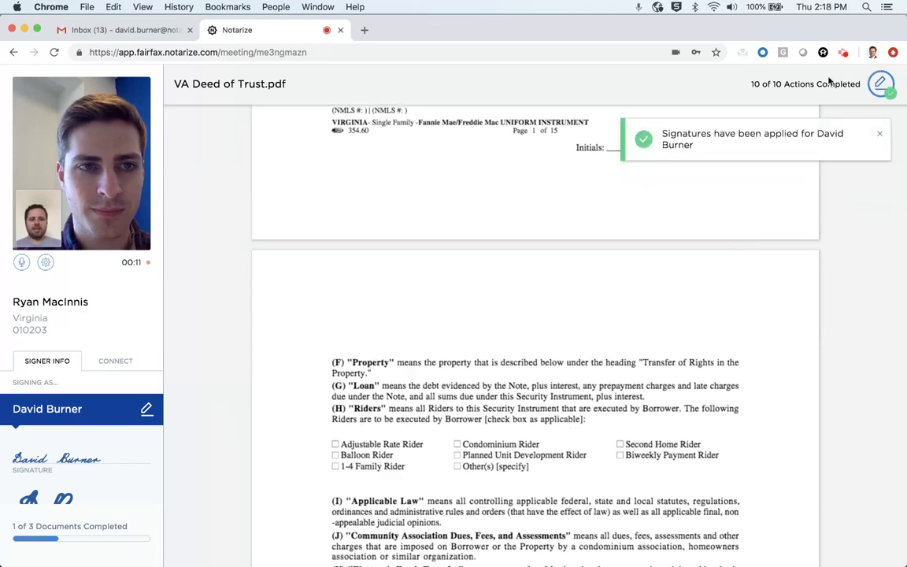
Scroll through the initialed VA Deed of Trust down to the notary acknowledgment section.
{"action": "scroll", "coordinate": [615, 378], "scroll_direction": "down", "scroll_amount": 10}
{"action": "scroll", "coordinate": [655, 381], "scroll_direction": "down", "scroll_amount": 15}
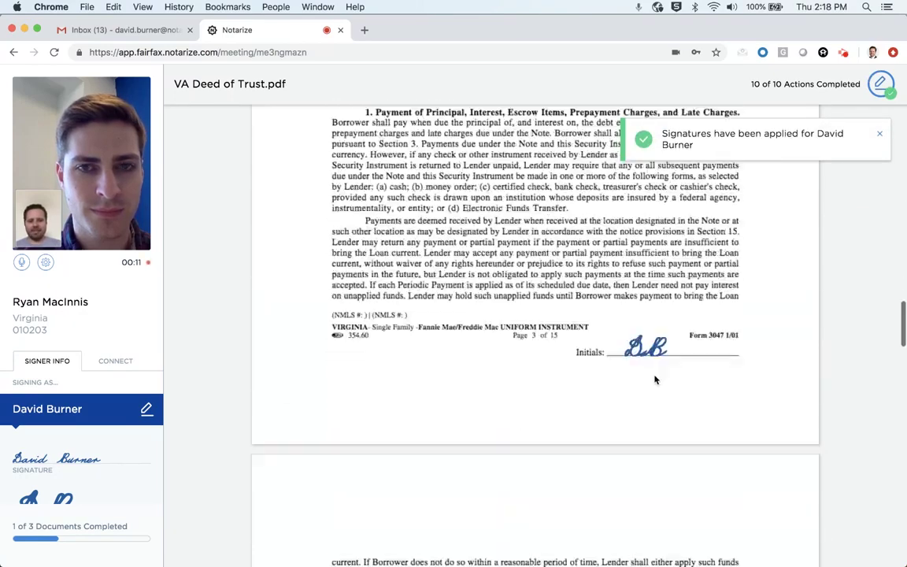
{"action": "scroll", "coordinate": [654, 381], "scroll_direction": "down", "scroll_amount": 10}
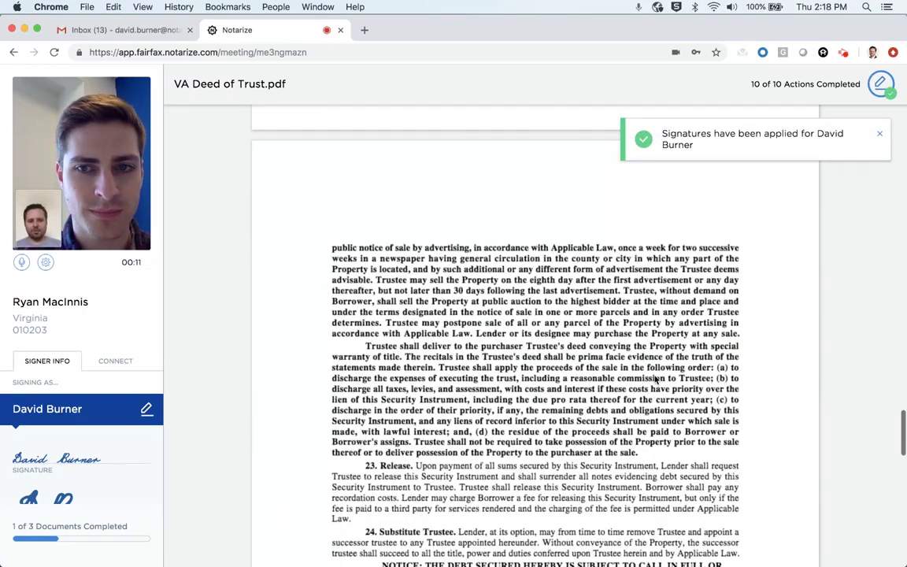
{"action": "scroll", "coordinate": [655, 380], "scroll_direction": "down", "scroll_amount": 5}
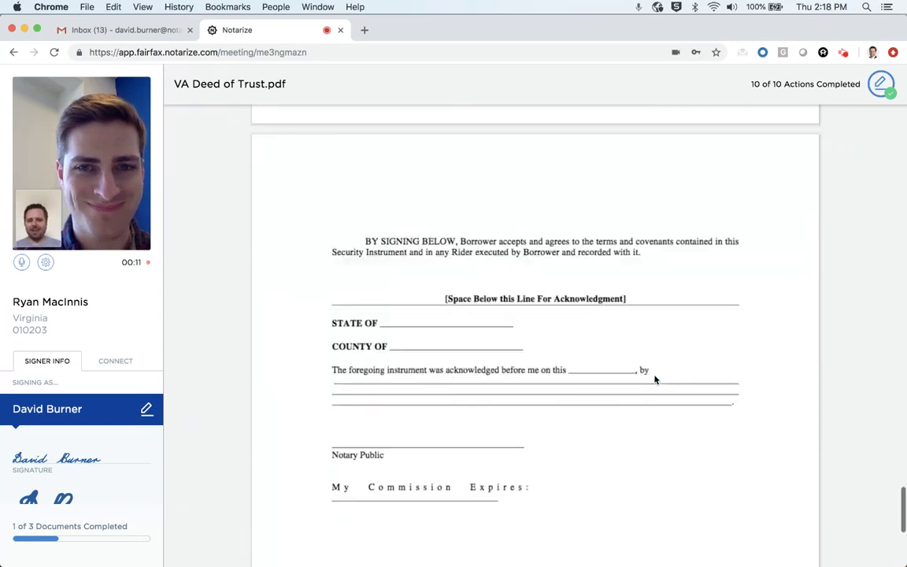
{"action": "scroll", "coordinate": [654, 380], "scroll_direction": "down", "scroll_amount": 1}
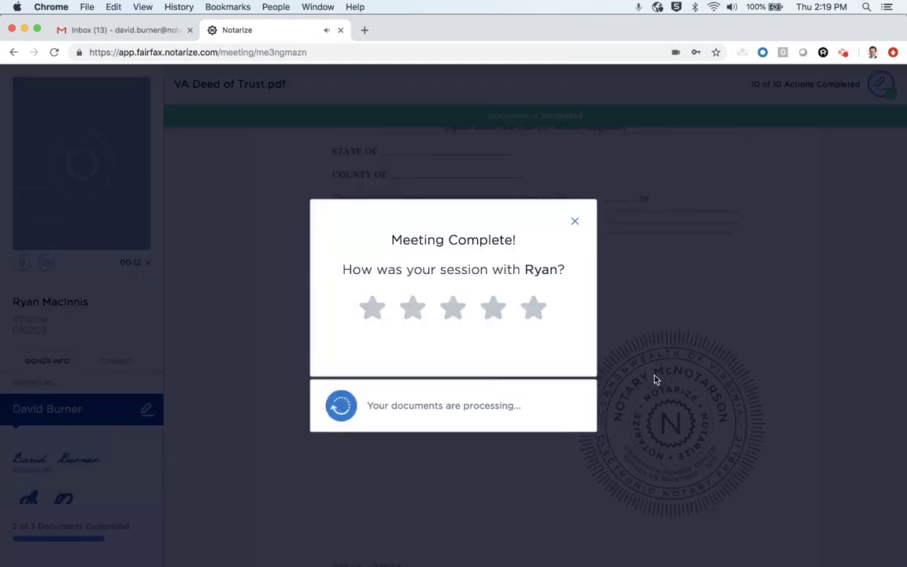
Select the fifth star for the notary session and submit the rating.
{"action": "left_click", "coordinate": [535, 316]}
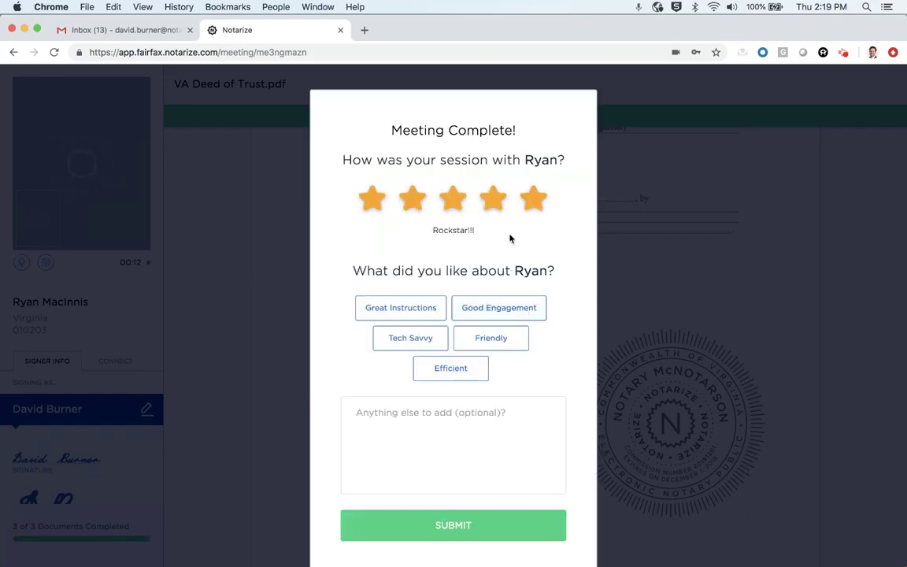
{"action": "left_click", "coordinate": [453, 526]}
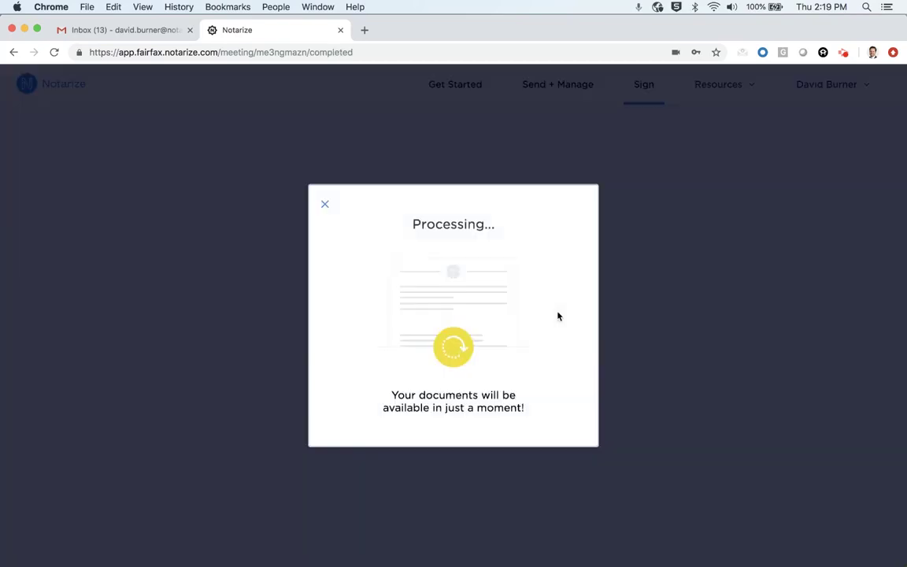